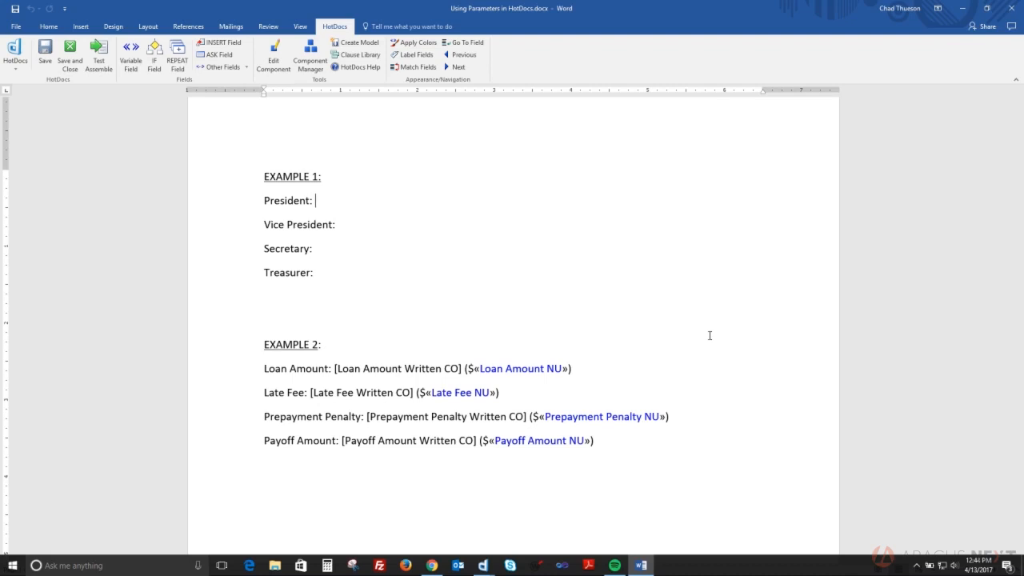
Create a new computation component from the template's component list
{"action": "left_click", "coordinate": [310, 55]}
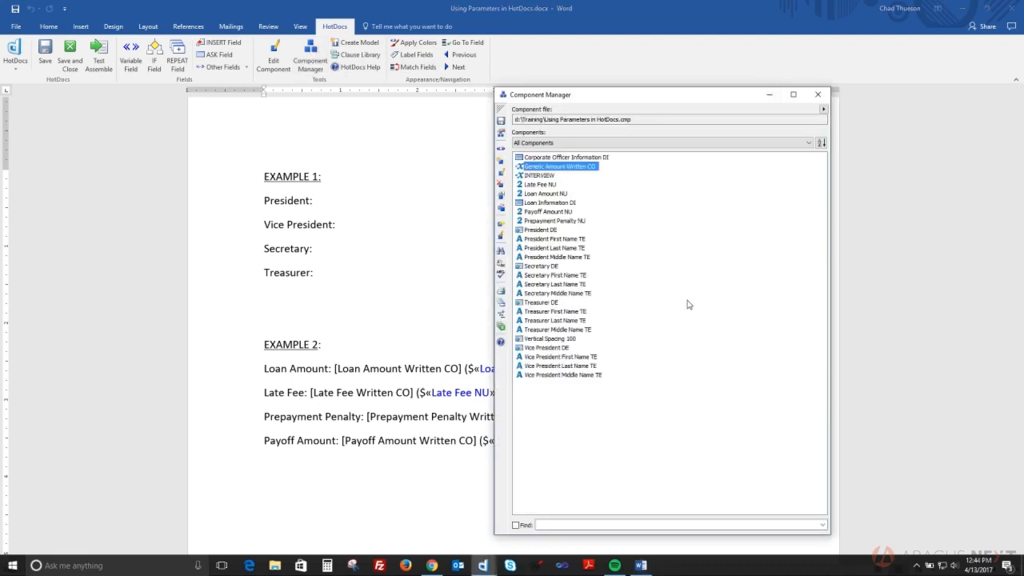
{"action": "left_click", "coordinate": [501, 161]}
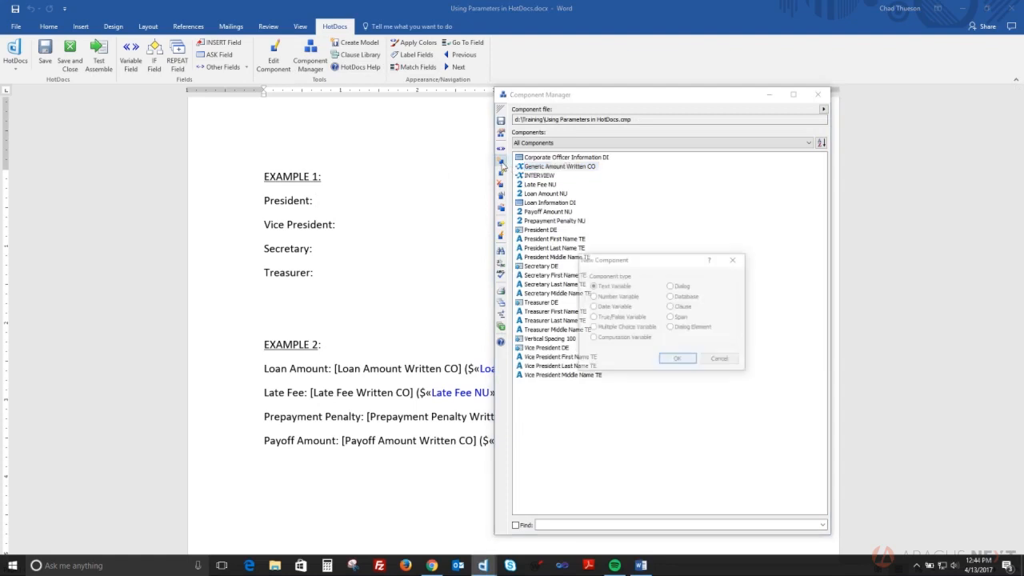
{"action": "left_click", "coordinate": [631, 342]}
{"action": "left_click", "coordinate": [677, 360]}
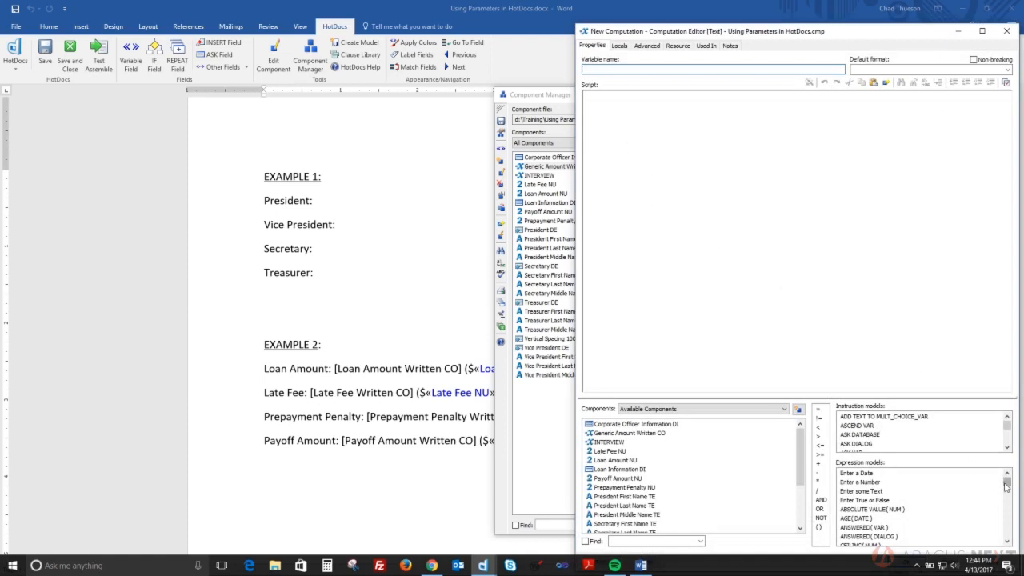
{"action": "left_click", "coordinate": [871, 510]}
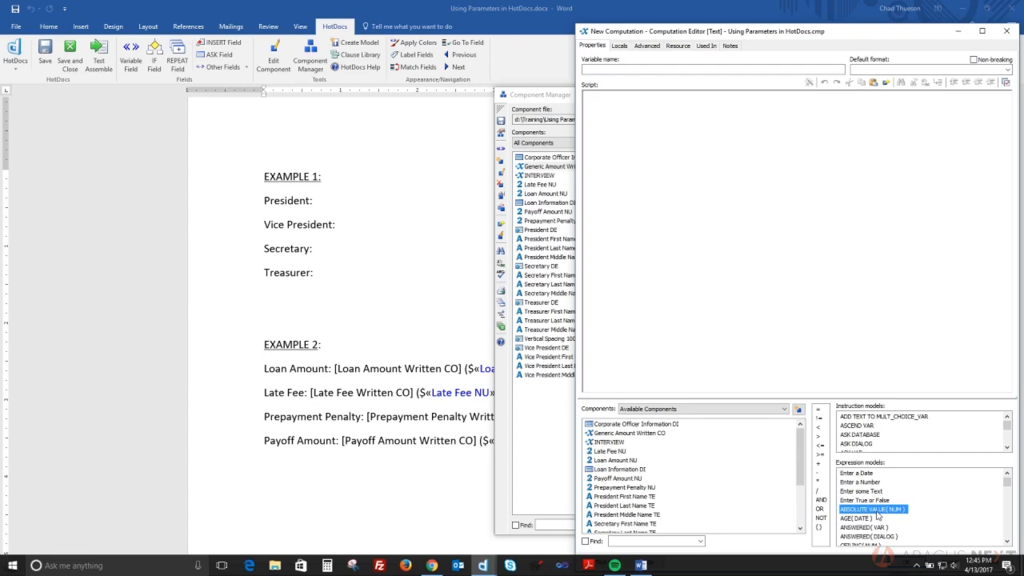
Test-assemble the Word template to preview its interview, then return to Word
{"action": "left_click", "coordinate": [352, 217]}
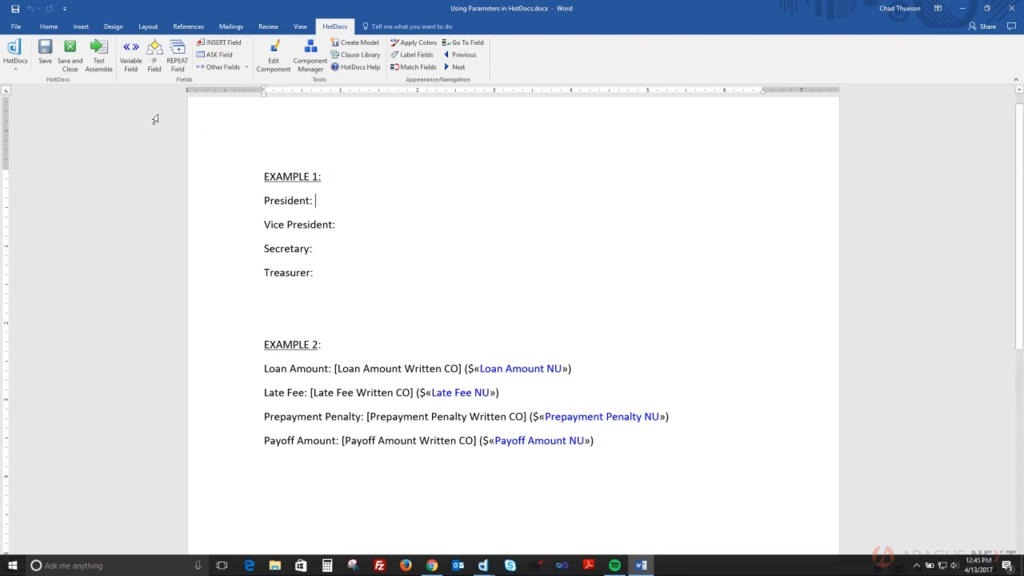
{"action": "left_click", "coordinate": [98, 58]}
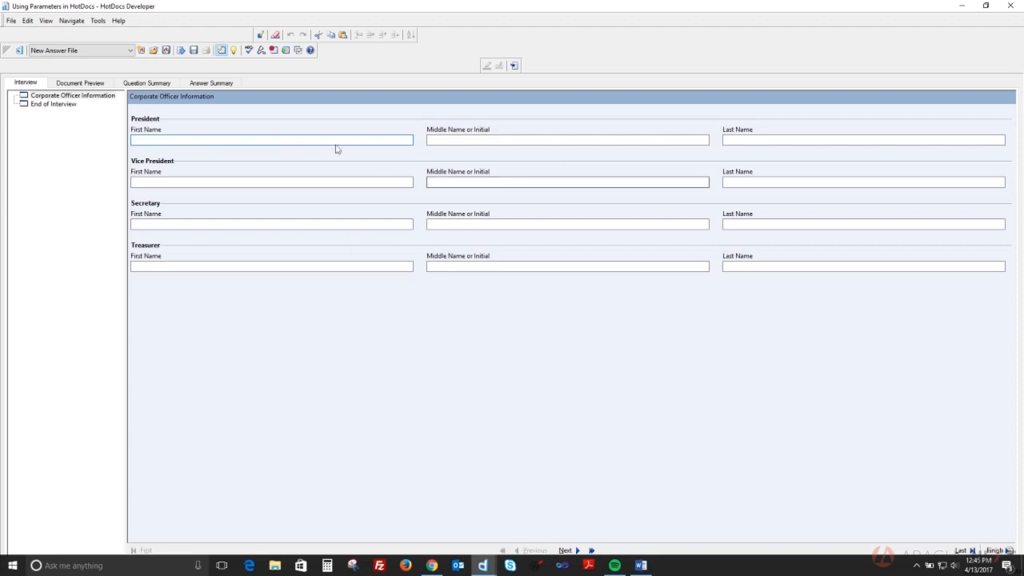
{"action": "key", "text": "alt+Tab"}
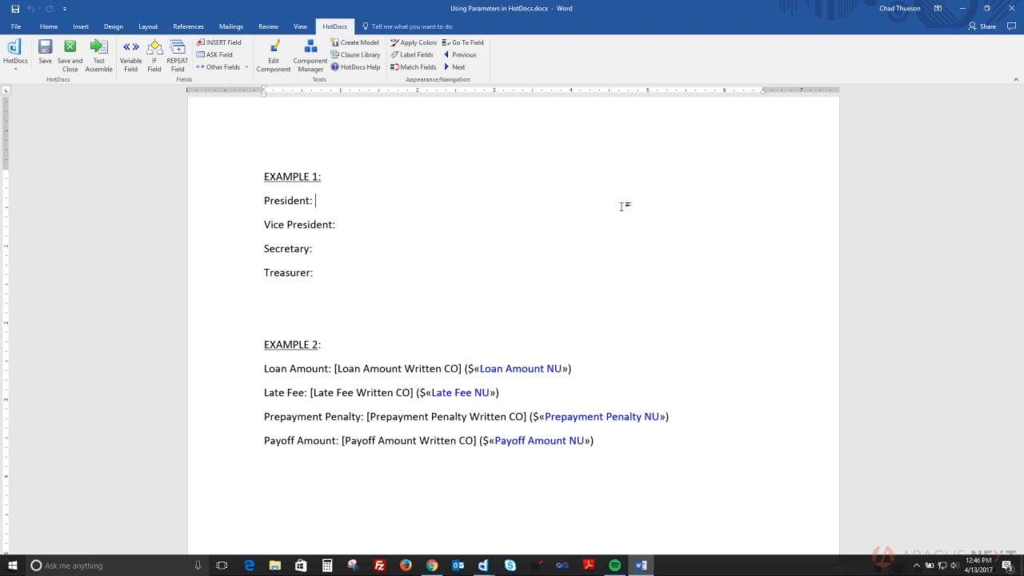
Reopen the unfinished computation and name it 'Full Name CO'
{"action": "left_click", "coordinate": [311, 54]}
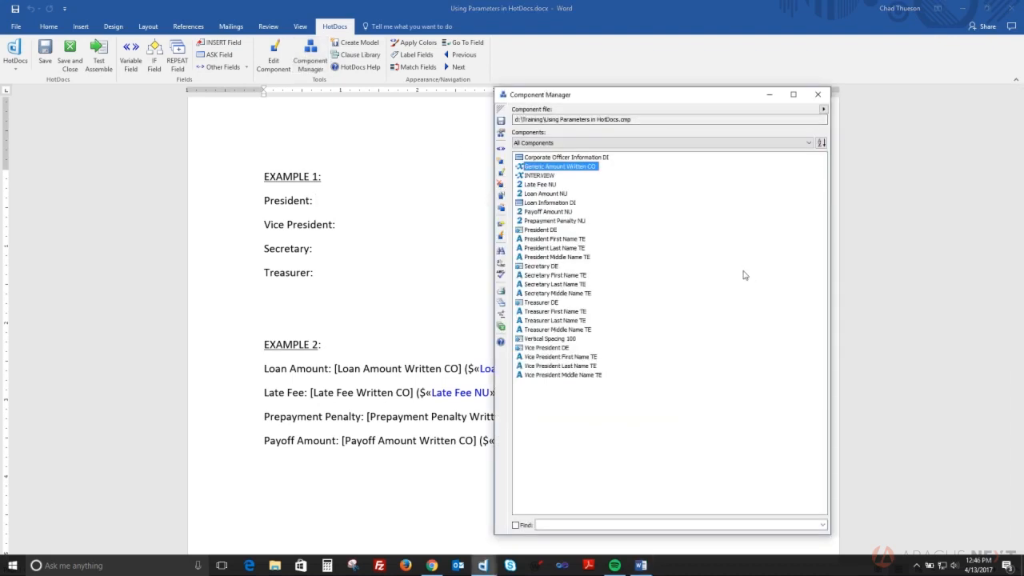
{"action": "left_click", "coordinate": [485, 565]}
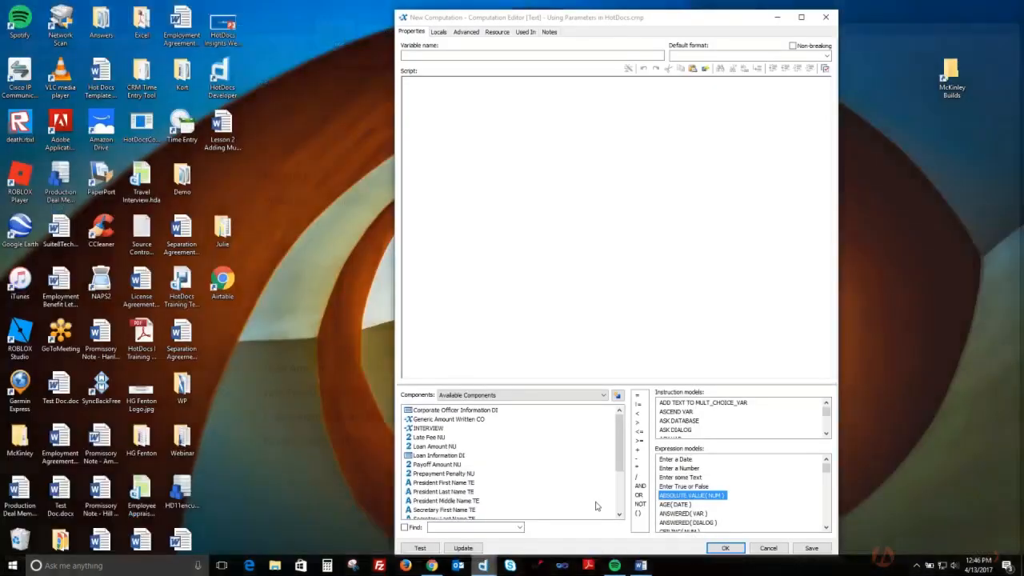
{"action": "left_click", "coordinate": [598, 512]}
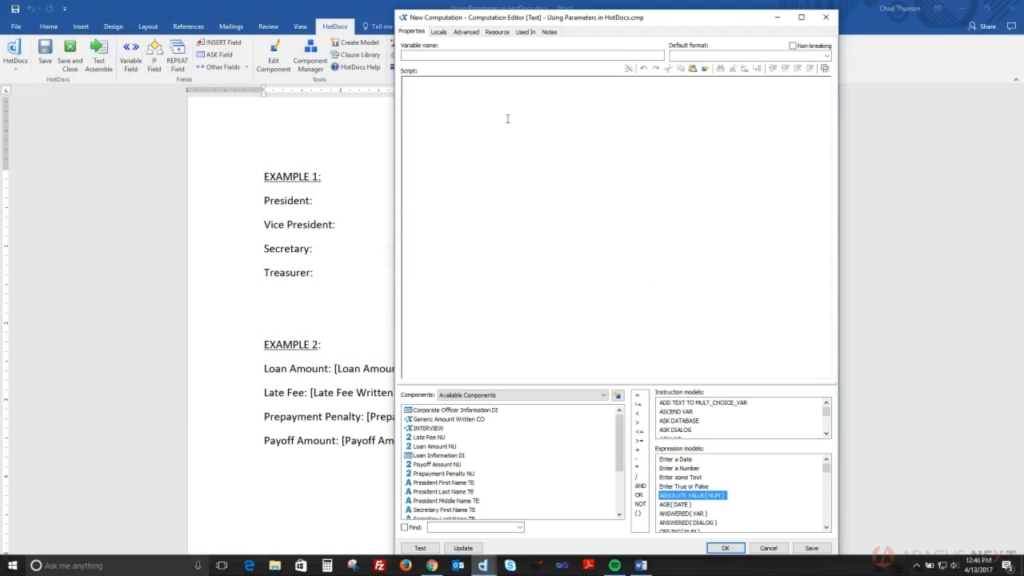
{"action": "left_click", "coordinate": [446, 55]}
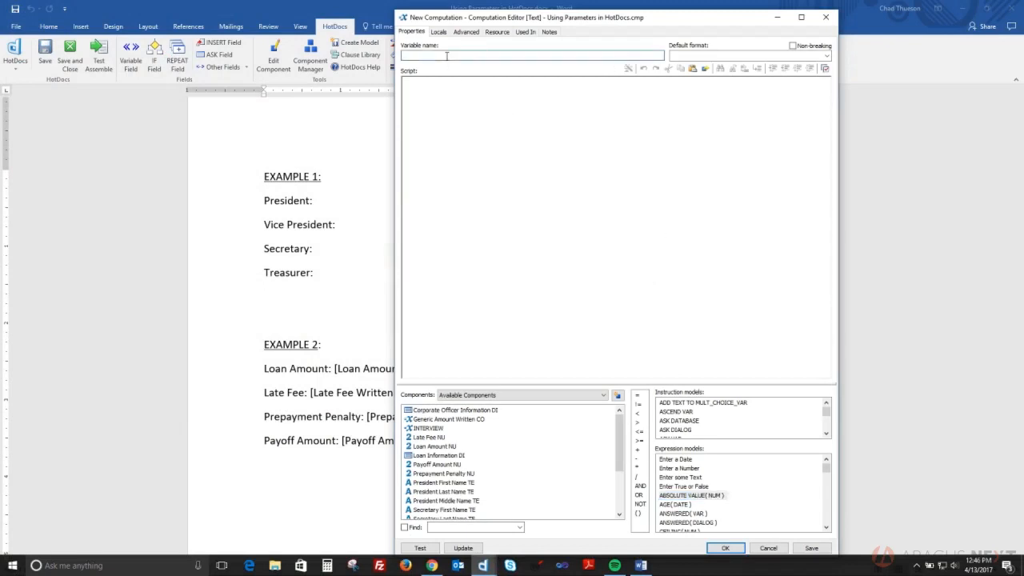
{"action": "type", "text": "Full Name CO"}
{"action": "key", "text": "Caps_Lock"}
{"action": "left_click_drag", "start_coordinate": [827, 468], "coordinate": [836, 512]}
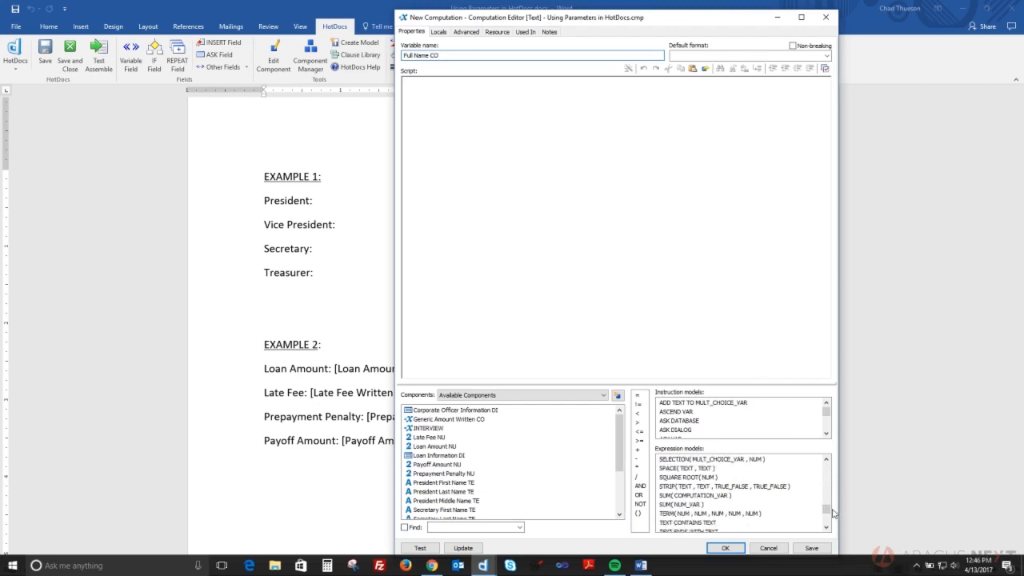
Begin the Full Name CO script with 'SPACE ('
{"action": "left_click", "coordinate": [827, 461]}
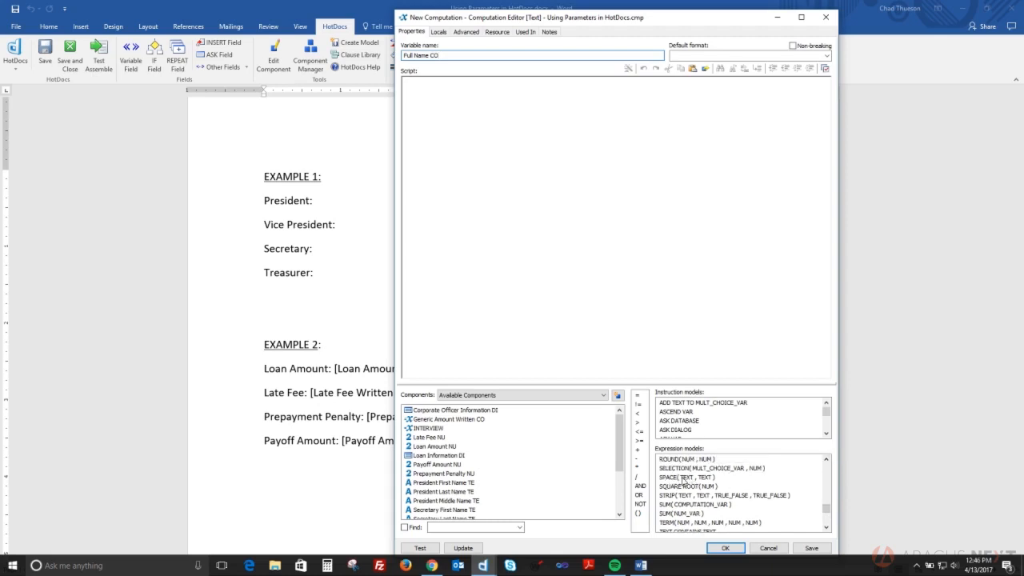
{"action": "left_click", "coordinate": [524, 260]}
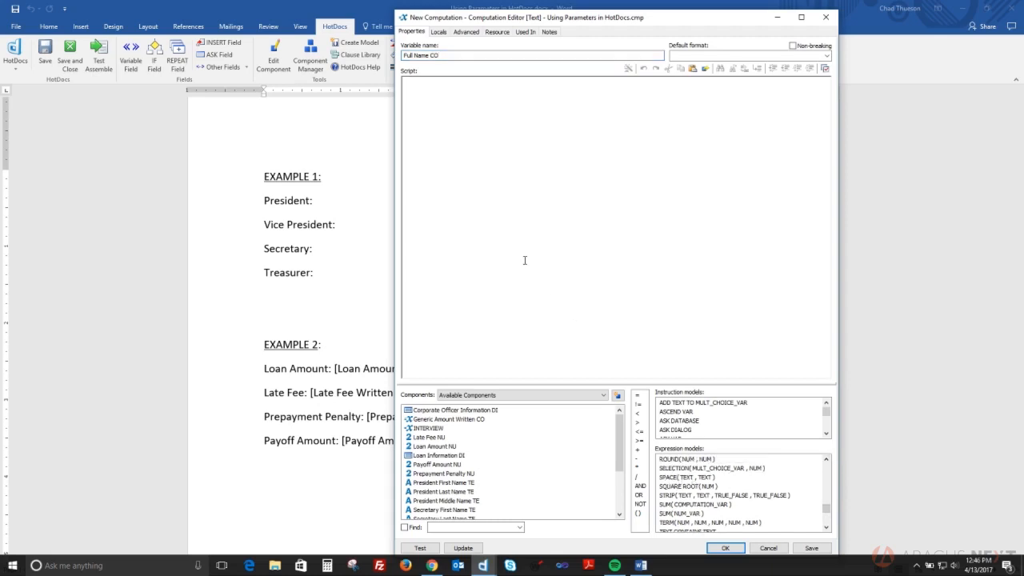
{"action": "key", "text": "Caps_Lock"}
{"action": "type", "text": "SPACE"}
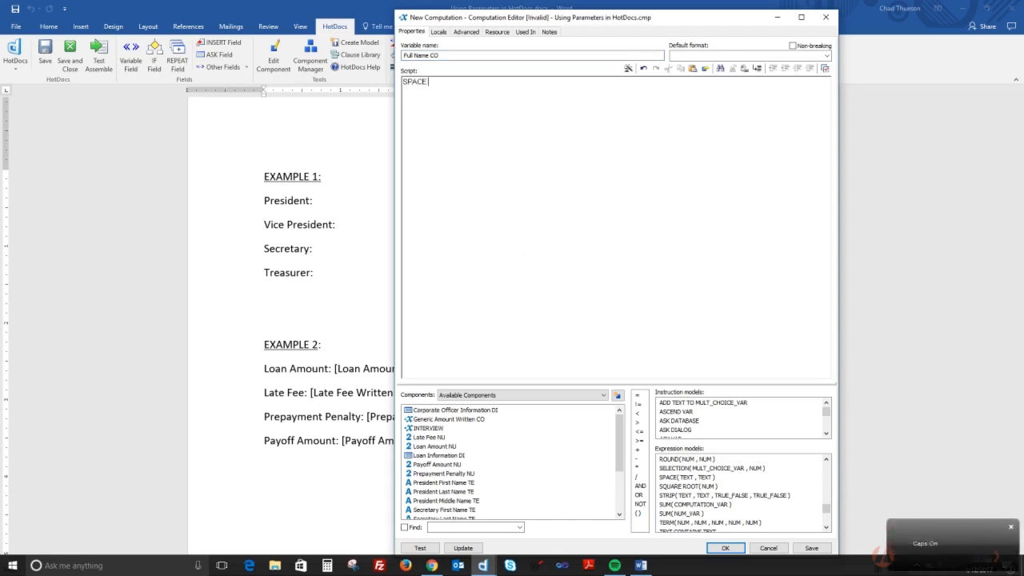
{"action": "key", "text": "Caps_Lock"}
{"action": "type", "text": "("}
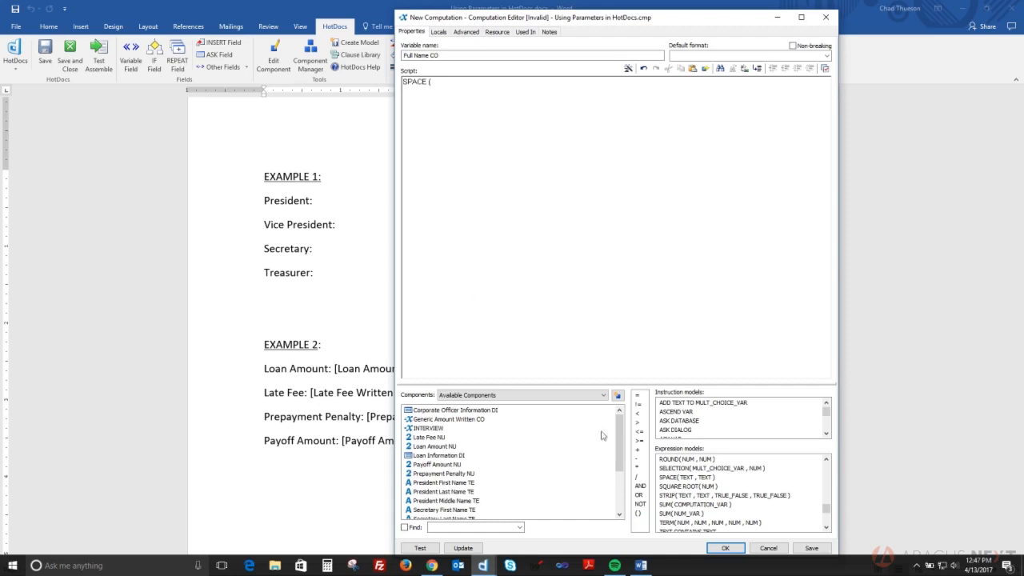
{"action": "left_click_drag", "start_coordinate": [620, 441], "coordinate": [619, 483]}
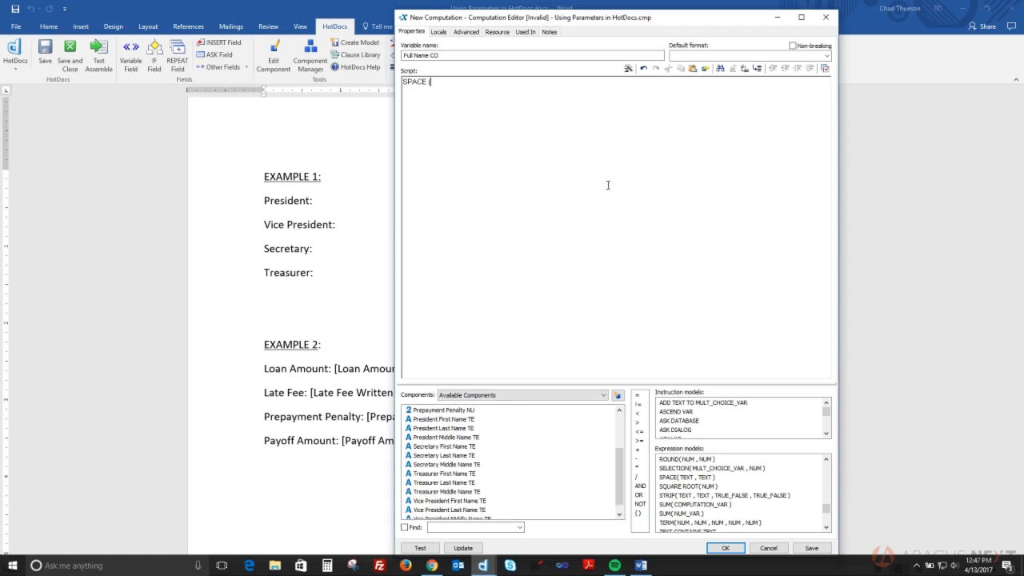
Add Text parameters First Name, Middle Name and Last Name on the Locals tab
{"action": "left_click", "coordinate": [438, 32]}
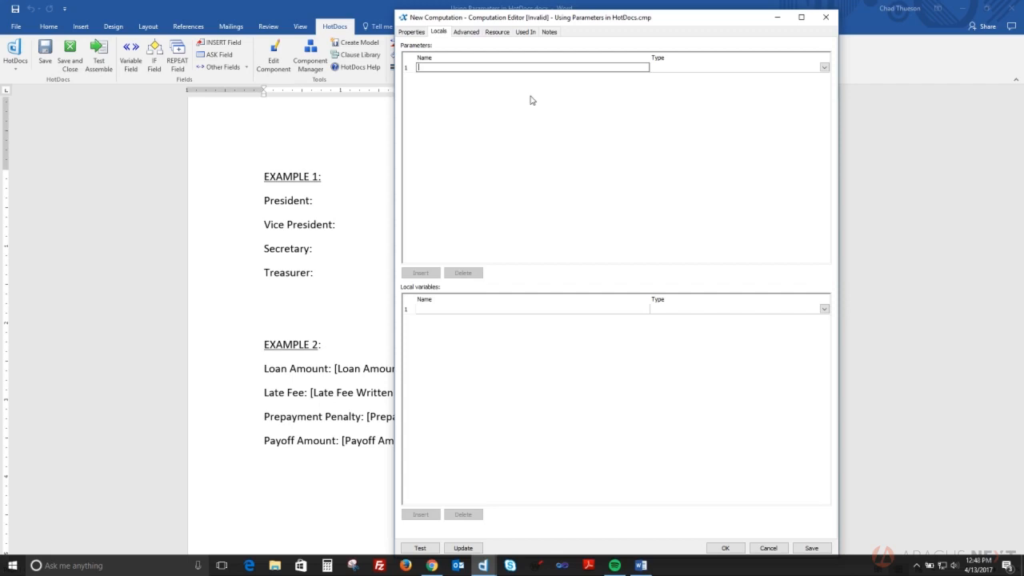
{"action": "type", "text": "First Name"}
{"action": "left_click", "coordinate": [824, 70]}
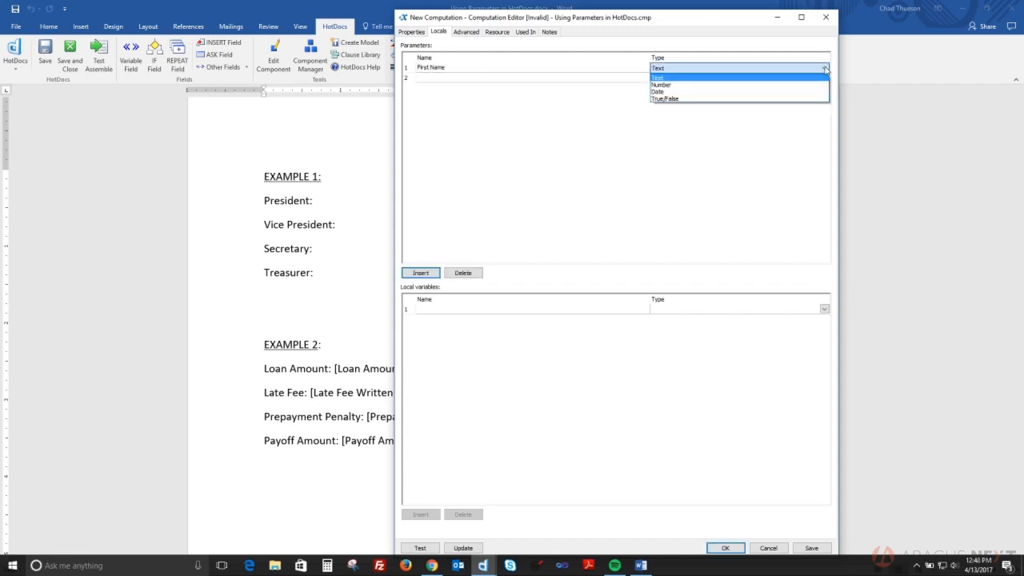
{"action": "left_click", "coordinate": [662, 79]}
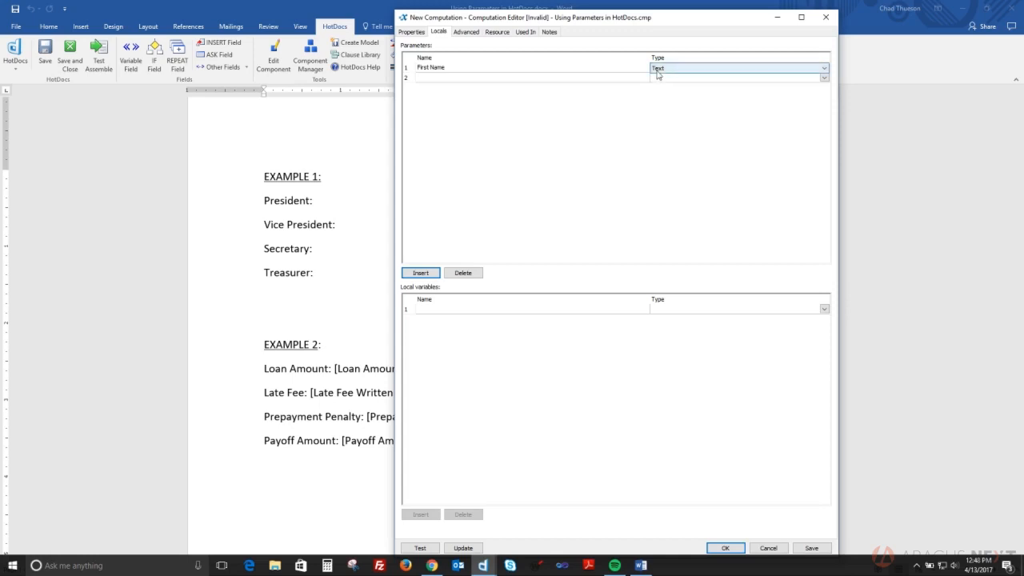
{"action": "left_click", "coordinate": [454, 78]}
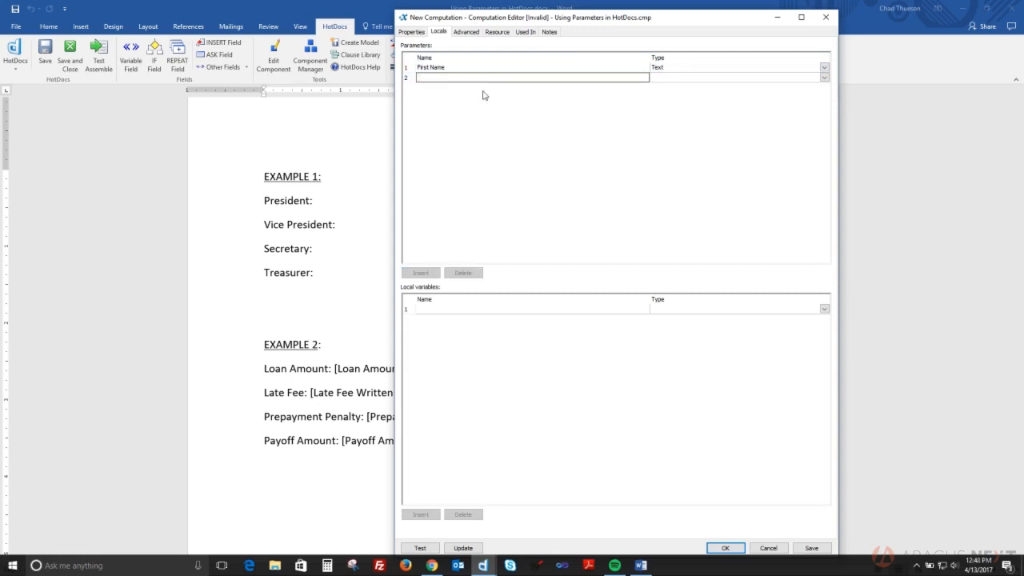
{"action": "type", "text": "Middle Name"}
{"action": "left_click", "coordinate": [485, 90]}
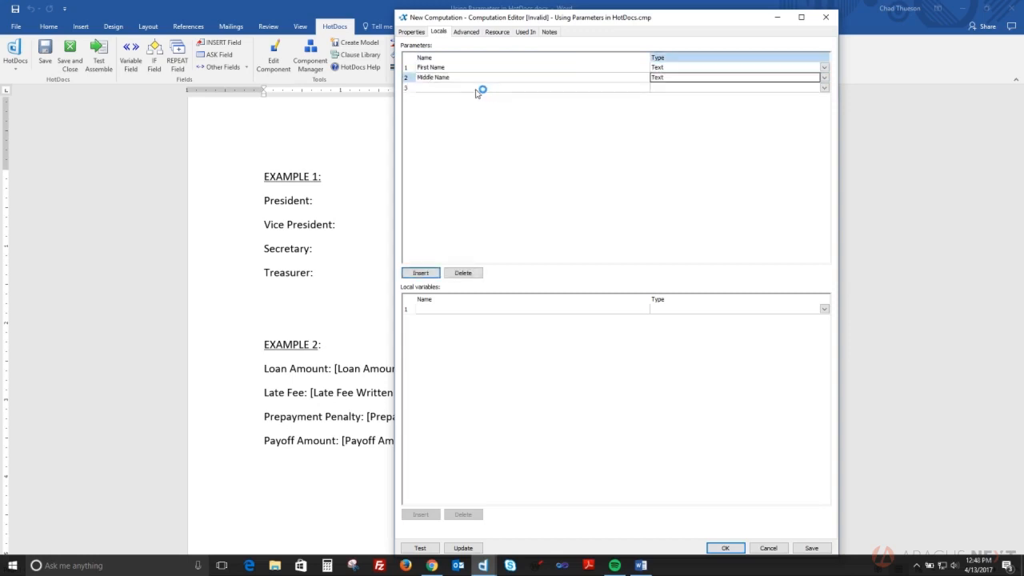
{"action": "type", "text": "Last Name"}
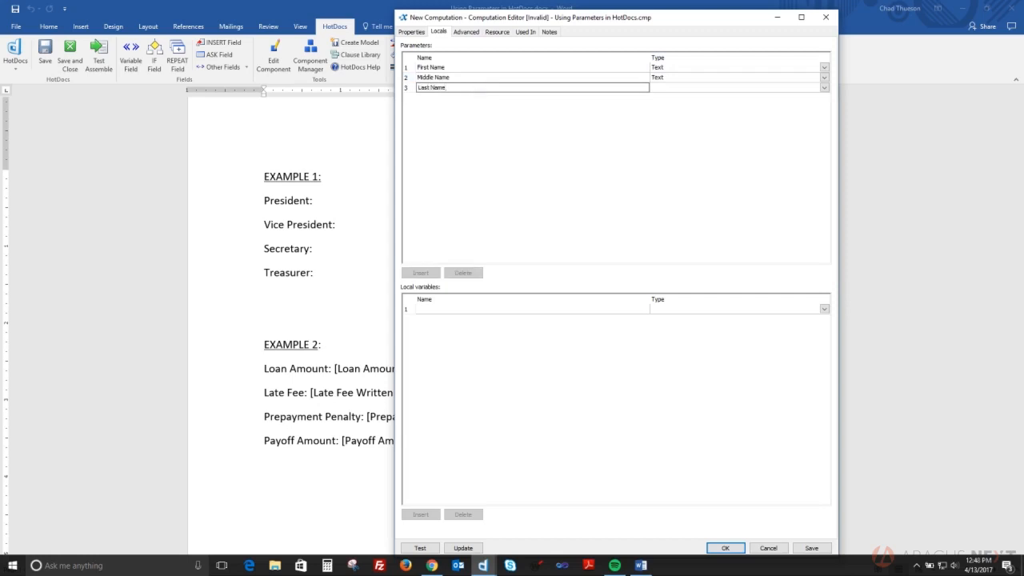
{"action": "key", "text": "Tab"}
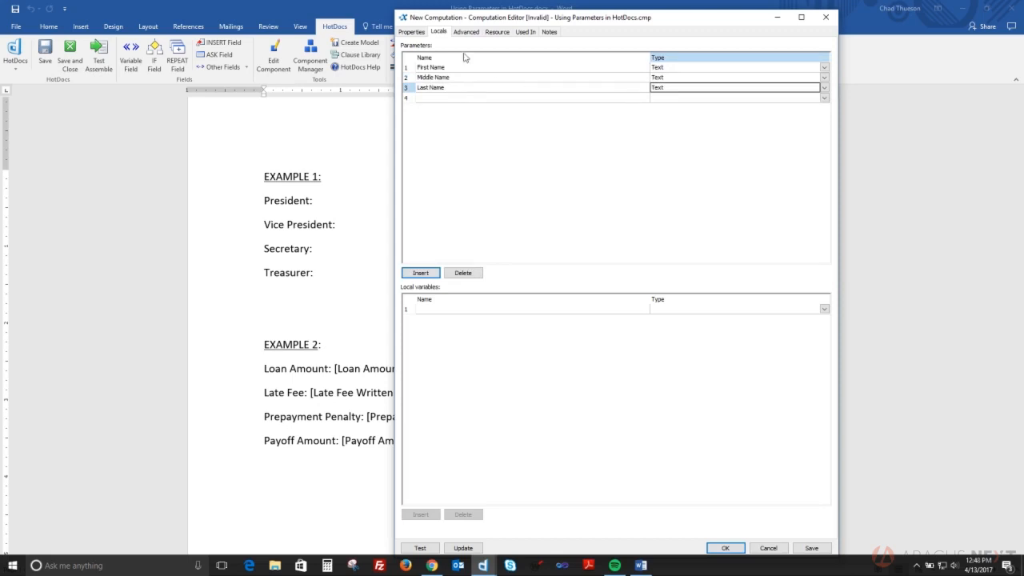
{"action": "left_click", "coordinate": [415, 34]}
{"action": "left_click", "coordinate": [572, 126]}
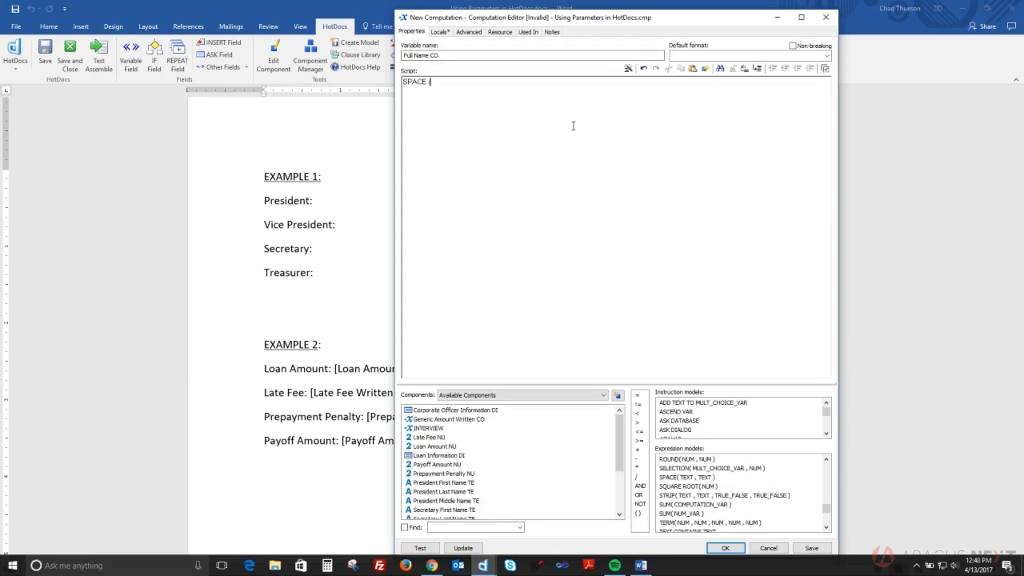
Complete the script as SPACE (First Name) + SPACE (Middle Name) + Last Name
{"action": "type", "text": "First Name"}
{"action": "type", "text": ")"}
{"action": "type", "text": " + "}
{"action": "type", "text": "SPACE"}
{"action": "key", "text": "Caps_Lock"}
{"action": "type", "text": "("}
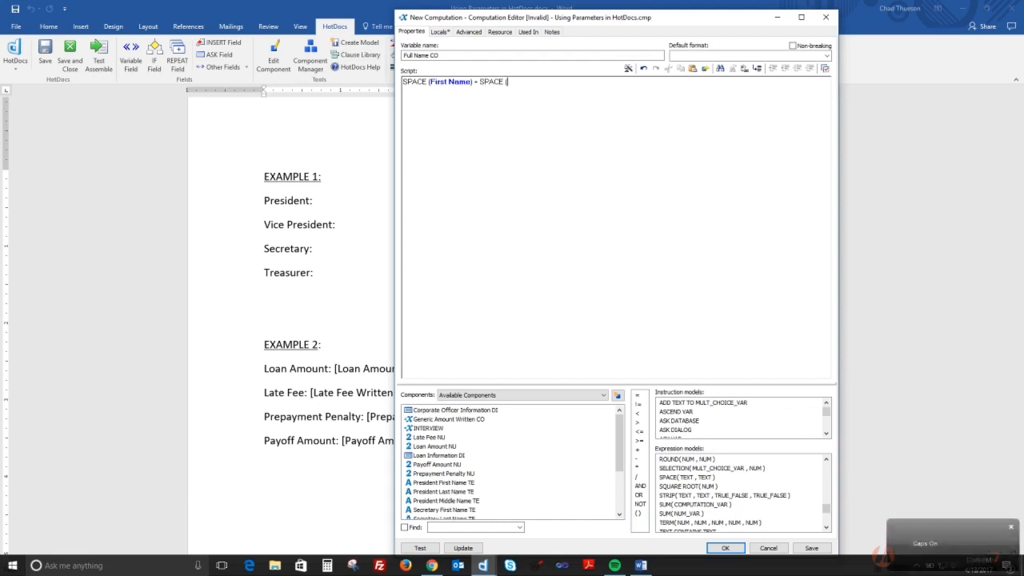
{"action": "type", "text": "Middle"}
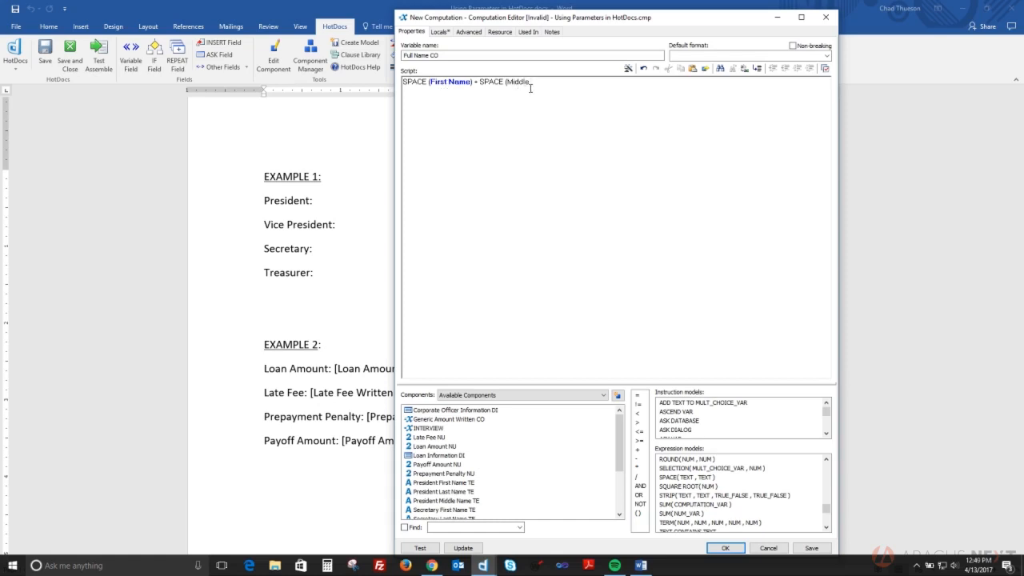
{"action": "type", "text": "Name"}
{"action": "type", "text": ")"}
{"action": "type", "text": "+ Last Name"}
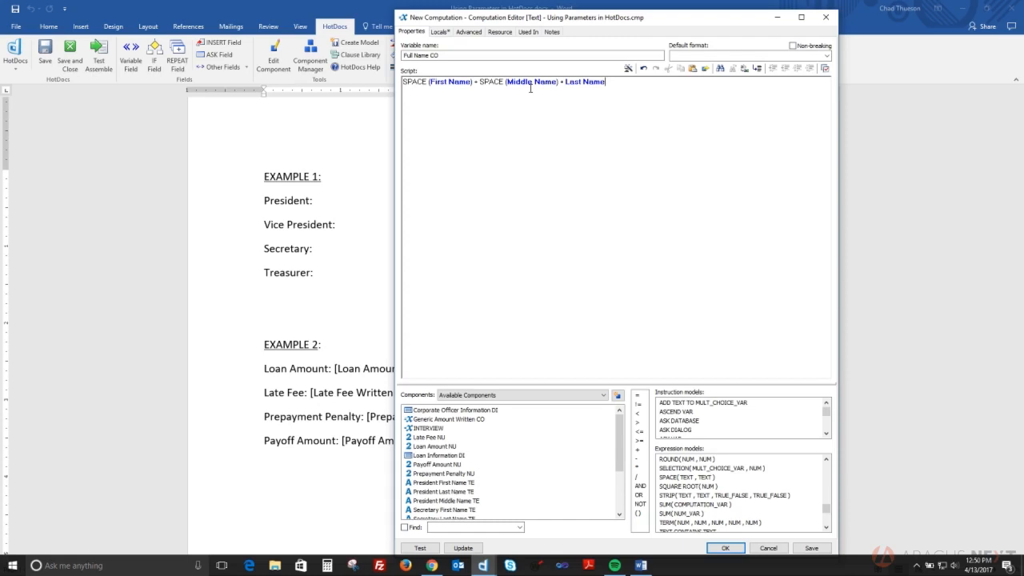
Check the three parameters on the Locals tab and save the Full Name CO computation
{"action": "left_click", "coordinate": [441, 32]}
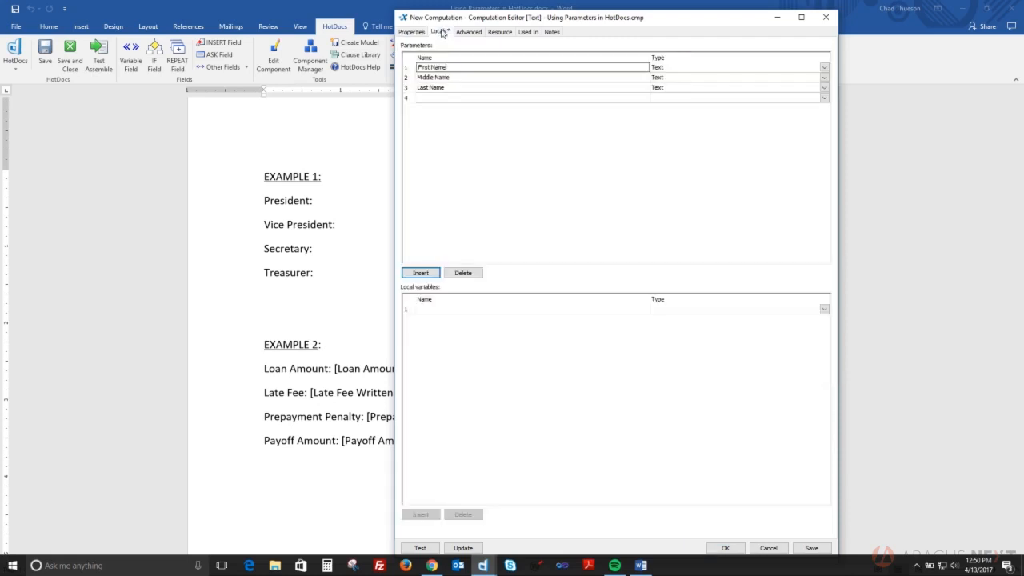
{"action": "left_click", "coordinate": [412, 32]}
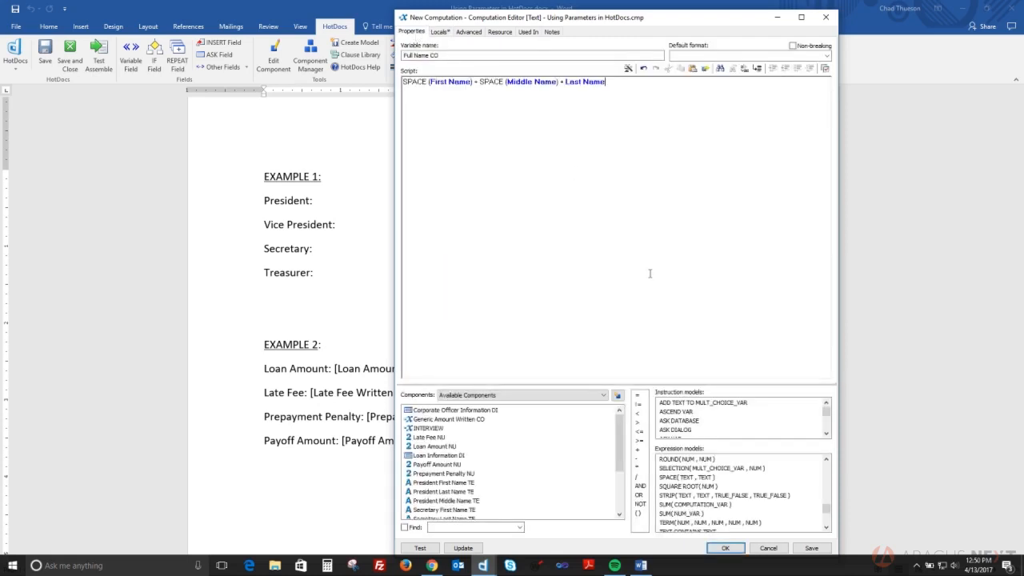
{"action": "left_click", "coordinate": [725, 548]}
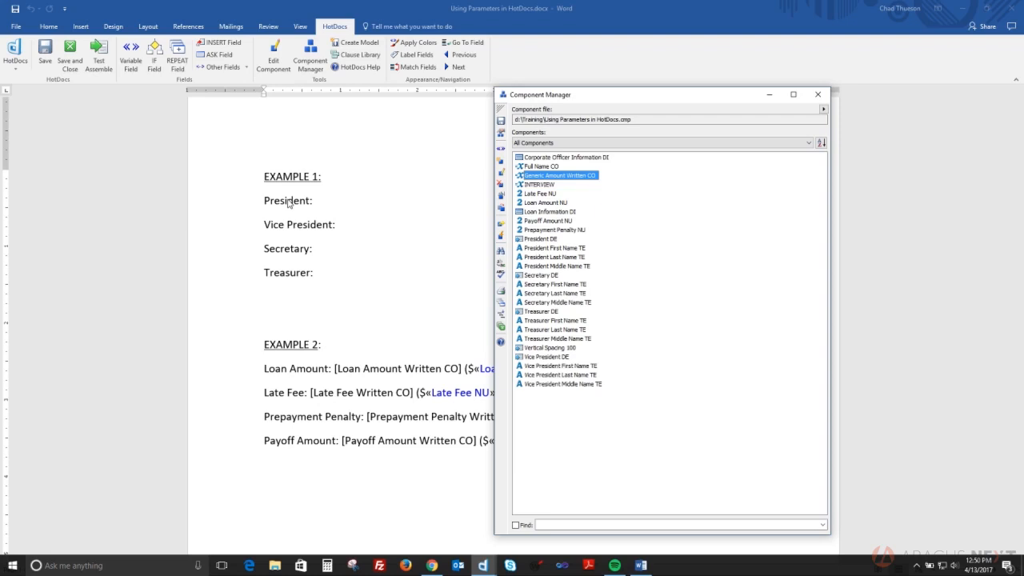
Return to the Word template and place the cursor after 'President:'
{"action": "left_click", "coordinate": [343, 200]}
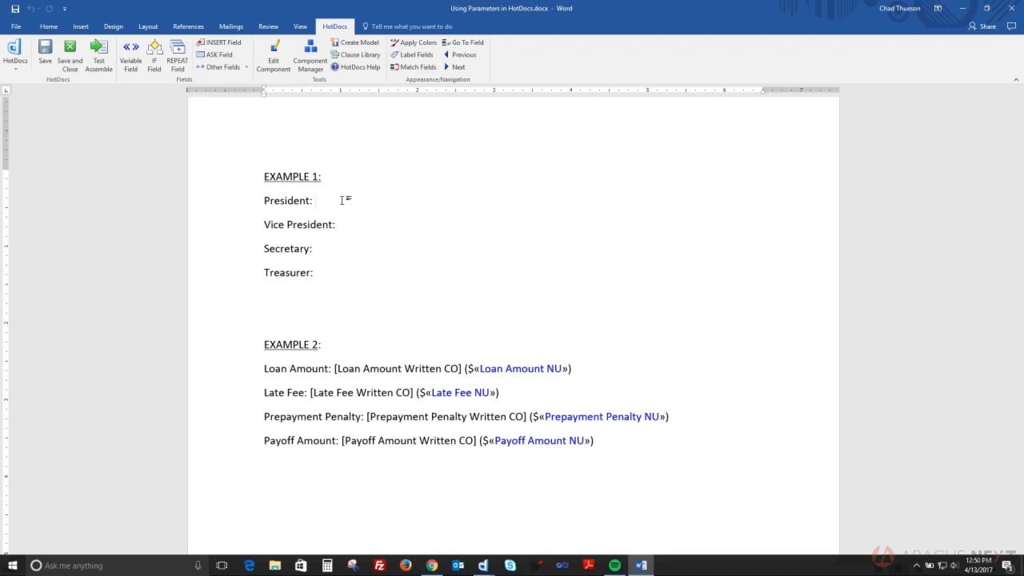
Insert a computation variable field and create a new computation named 'President Full Name CO'
{"action": "left_click", "coordinate": [130, 58]}
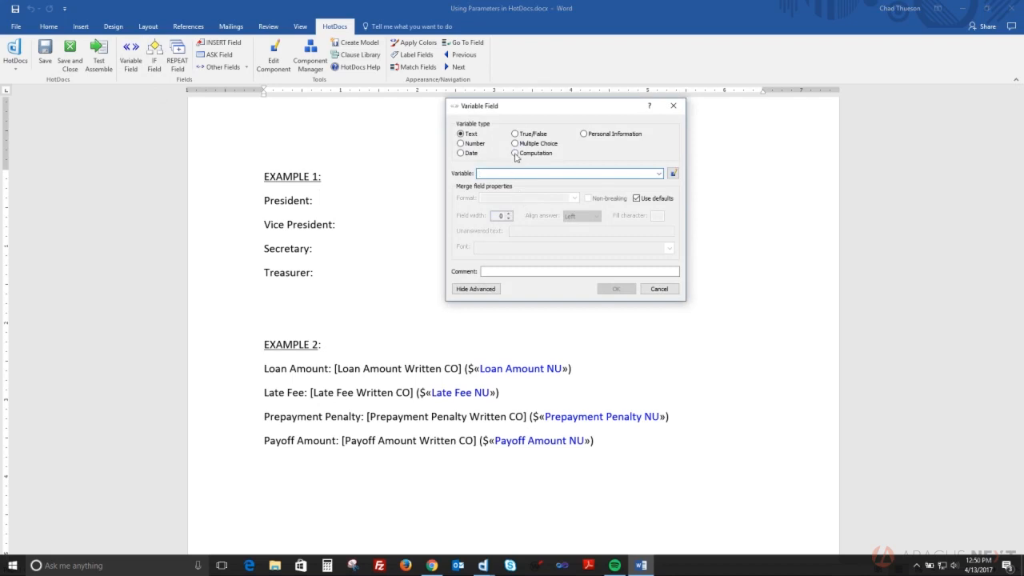
{"action": "left_click", "coordinate": [515, 154]}
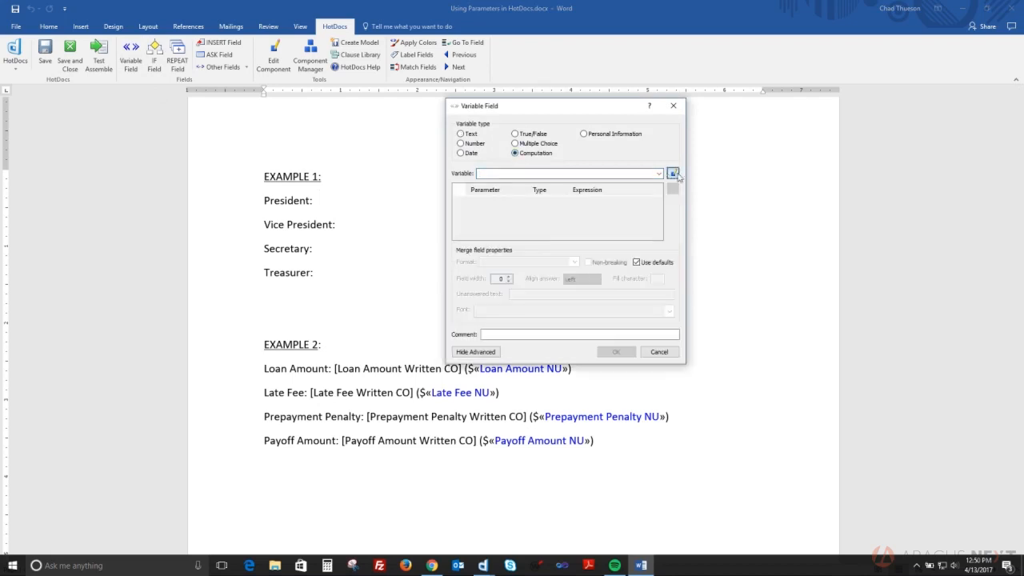
{"action": "left_click", "coordinate": [673, 173]}
{"action": "type", "text": "Pre"}
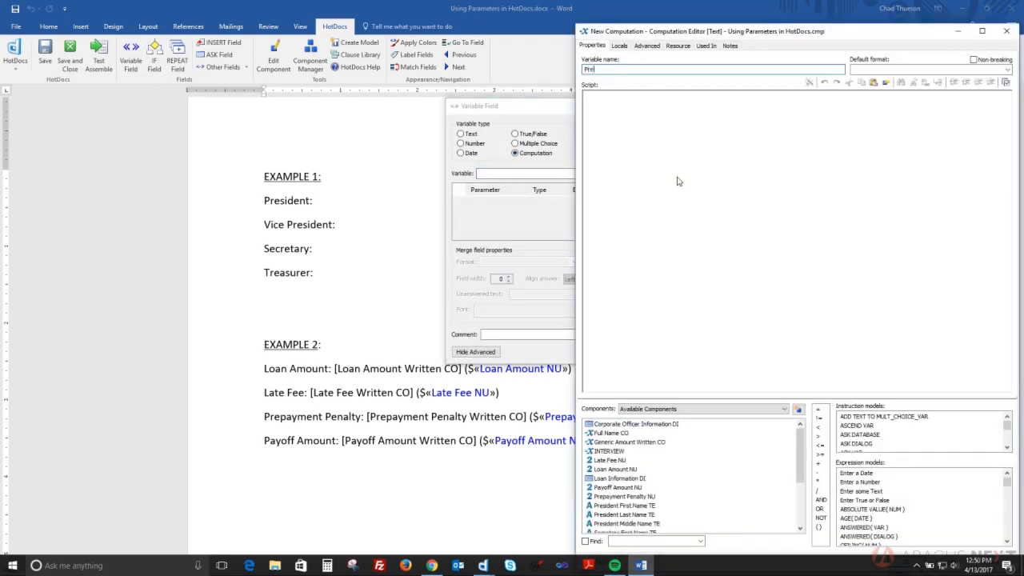
{"action": "type", "text": "sident Full Name CO"}
{"action": "key", "text": "Caps_Lock"}
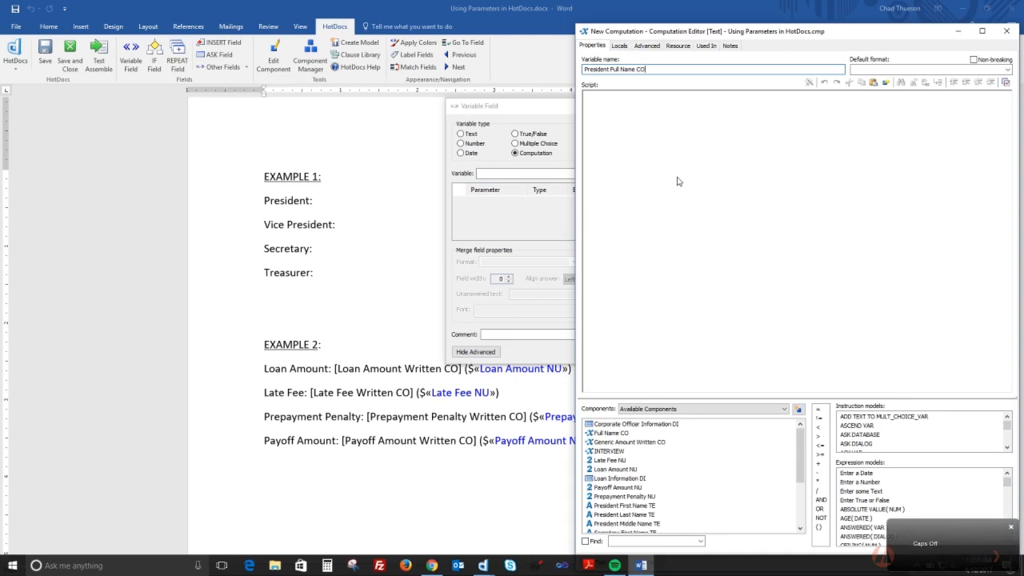
{"action": "key", "text": "ctrl+a"}
{"action": "key", "text": "BackSpace"}
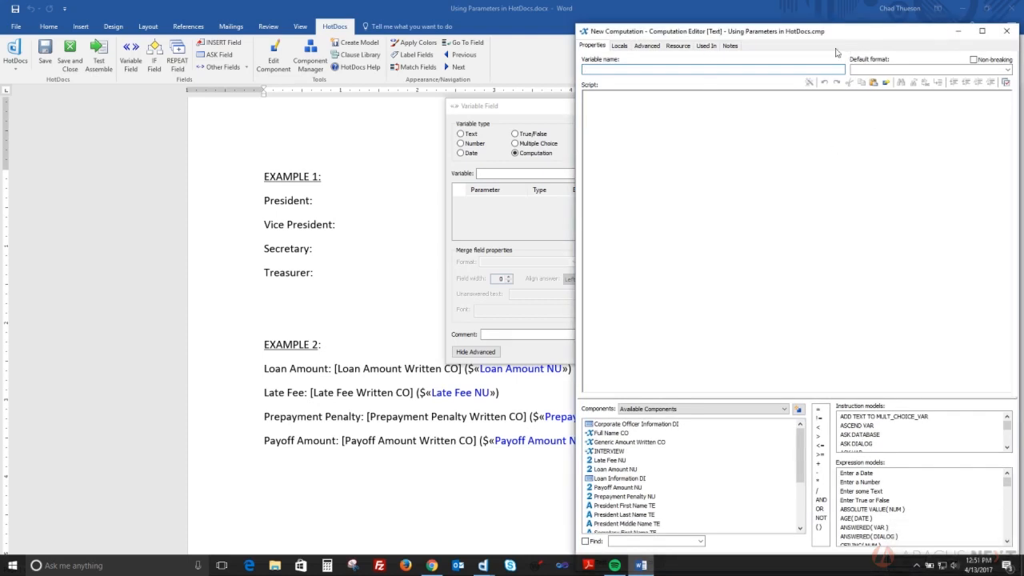
{"action": "left_click_drag", "start_coordinate": [818, 34], "coordinate": [780, 32]}
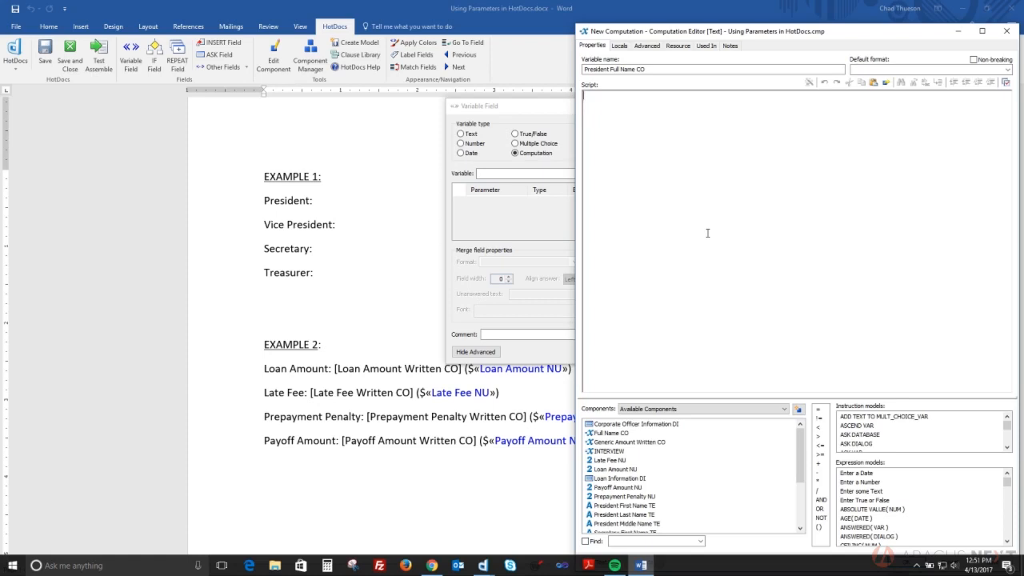
Insert a Full Name CO call into the President Full Name CO script
{"action": "left_click", "coordinate": [608, 70]}
{"action": "left_click_drag", "start_coordinate": [609, 435], "coordinate": [718, 181]}
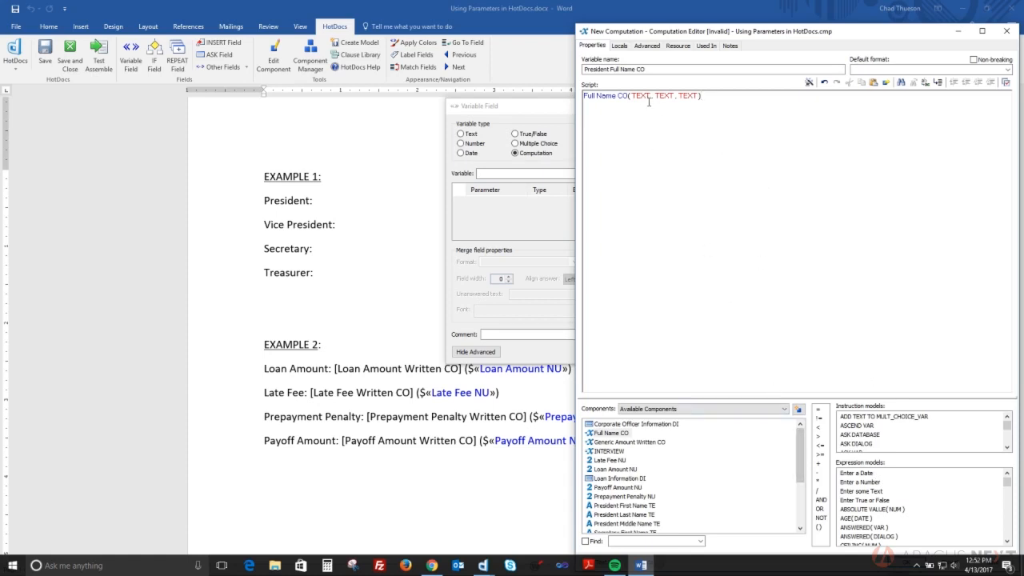
{"action": "left_click_drag", "start_coordinate": [800, 449], "coordinate": [800, 466]}
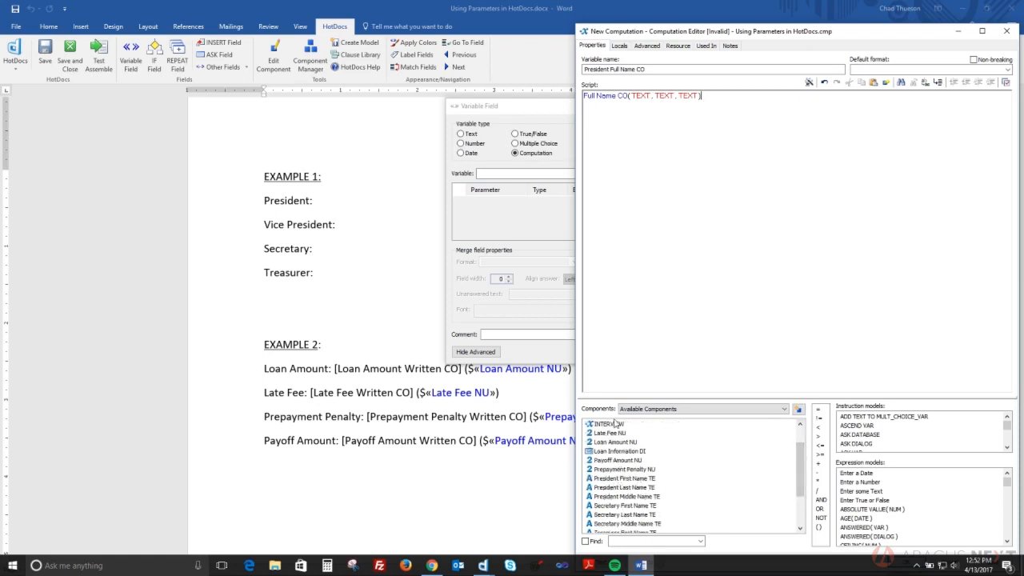
{"action": "left_click", "coordinate": [602, 70]}
Pass President First, Middle and Last Name TE as parameters, then save and insert the field
{"action": "left_click_drag", "start_coordinate": [619, 480], "coordinate": [645, 99]}
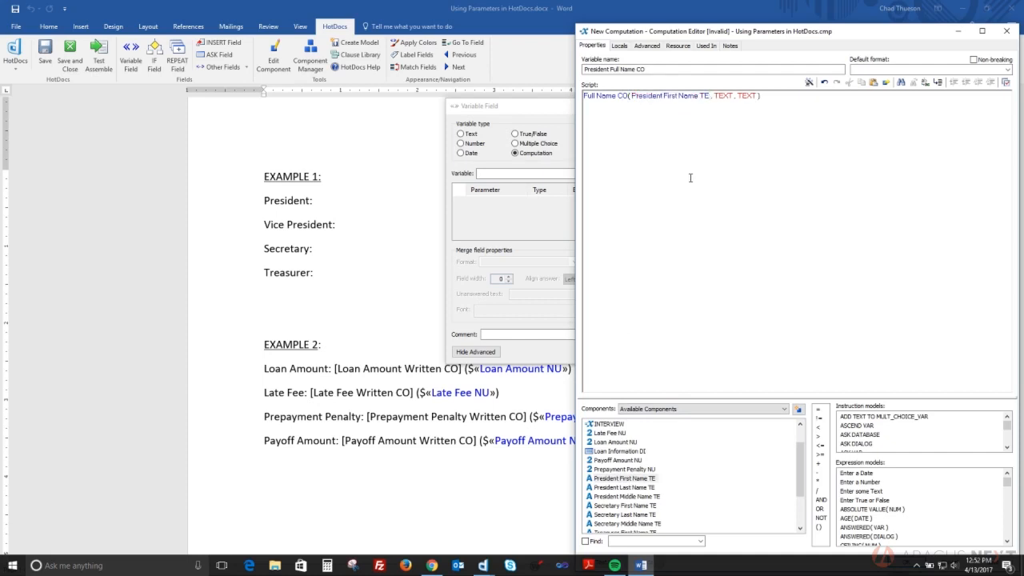
{"action": "left_click_drag", "start_coordinate": [638, 496], "coordinate": [725, 106]}
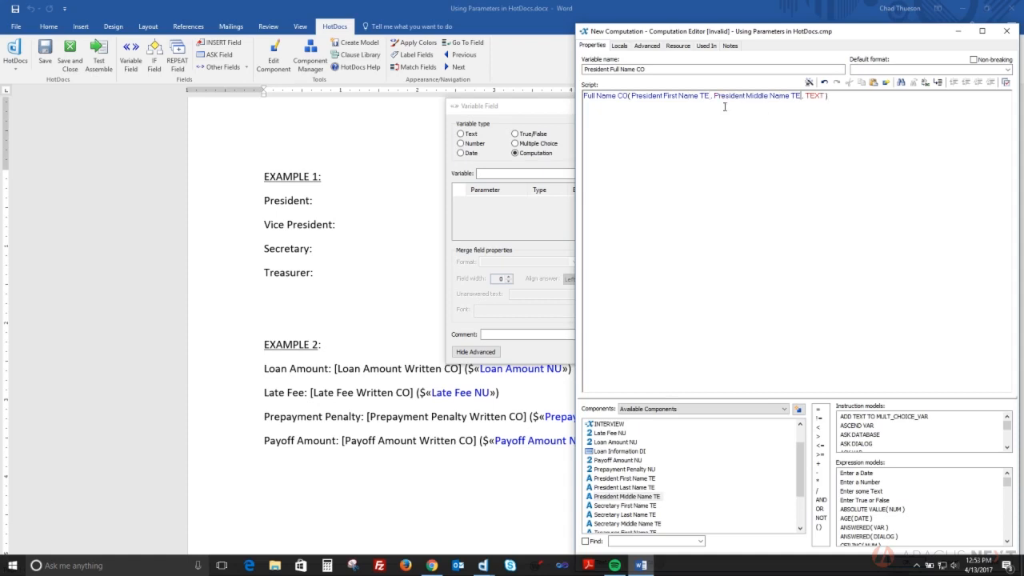
{"action": "left_click_drag", "start_coordinate": [629, 488], "coordinate": [818, 101]}
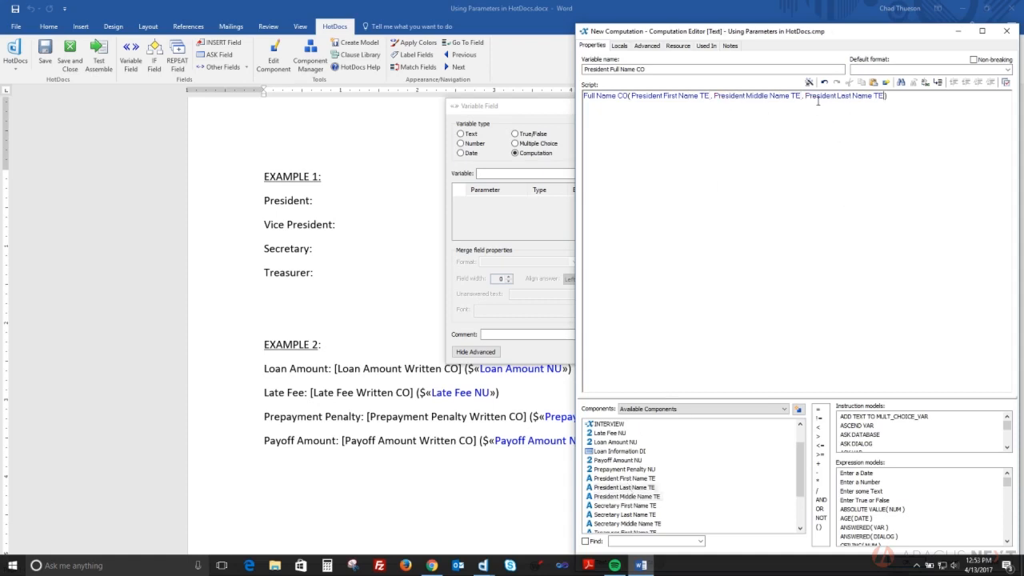
{"action": "left_click_drag", "start_coordinate": [804, 29], "coordinate": [804, 13]}
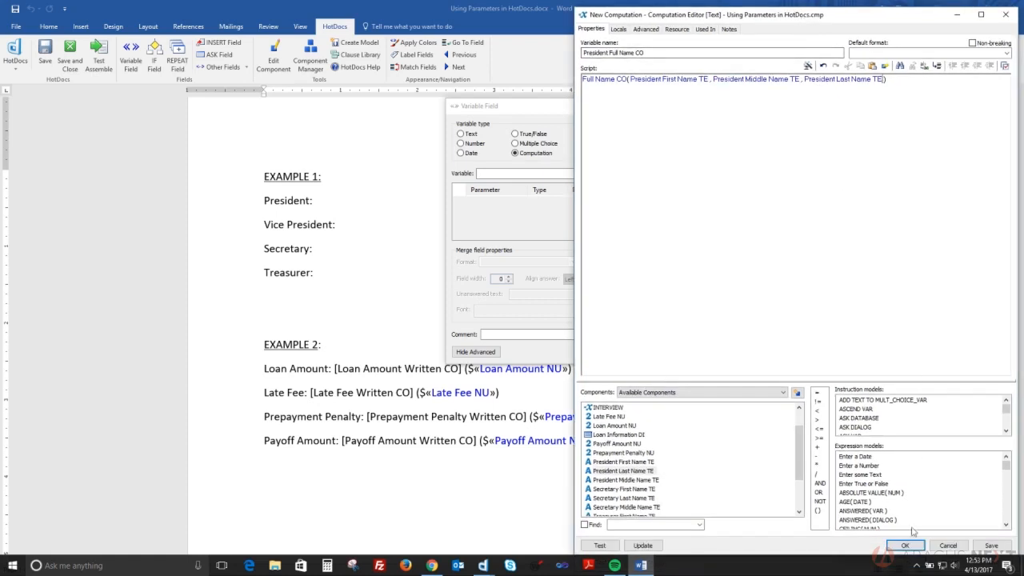
{"action": "left_click", "coordinate": [904, 544]}
{"action": "left_click", "coordinate": [616, 353]}
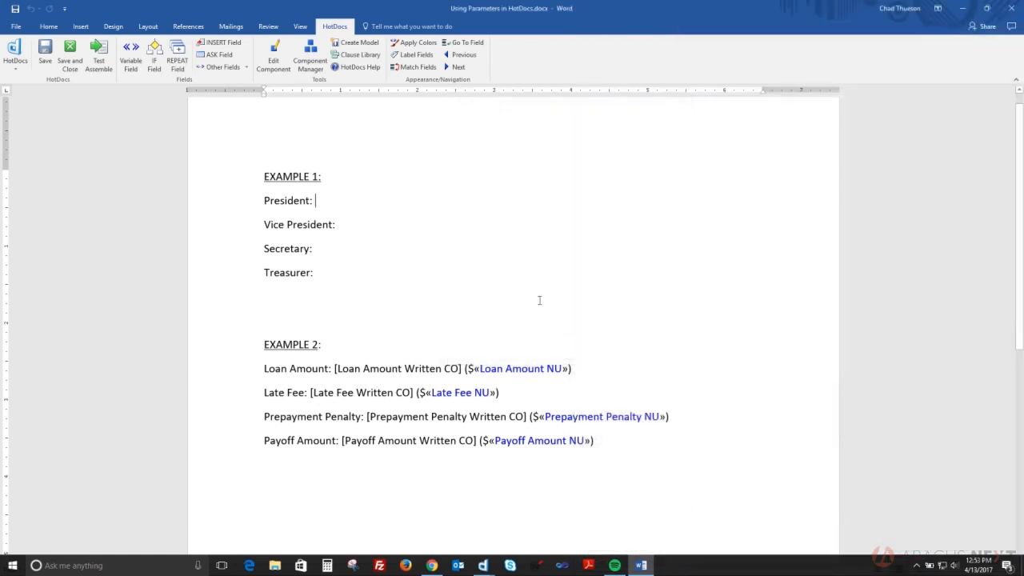
After 'Vice President:', create a new computation field named 'Vice President Full Name CO'
{"action": "left_click", "coordinate": [376, 224]}
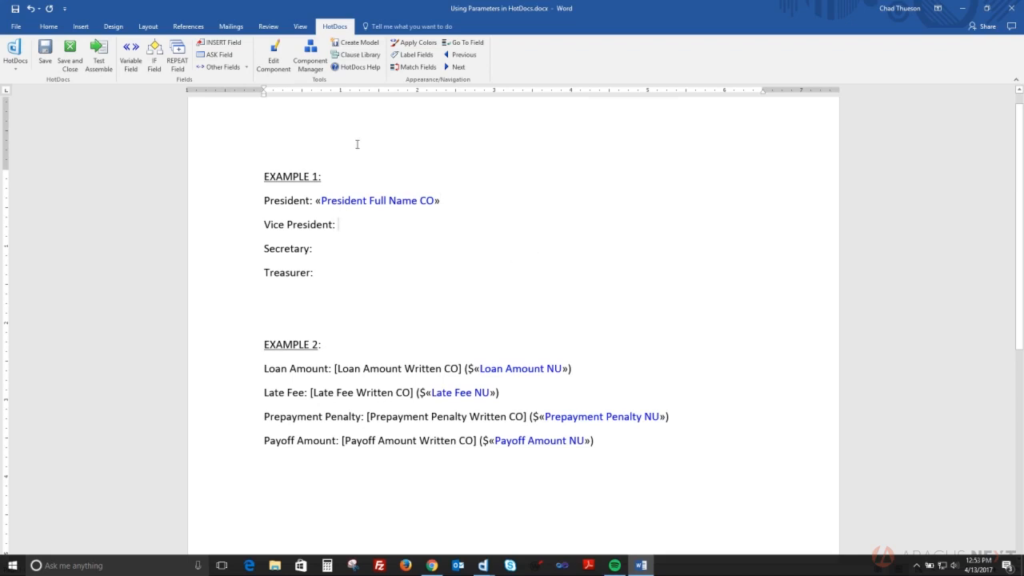
{"action": "left_click", "coordinate": [130, 56]}
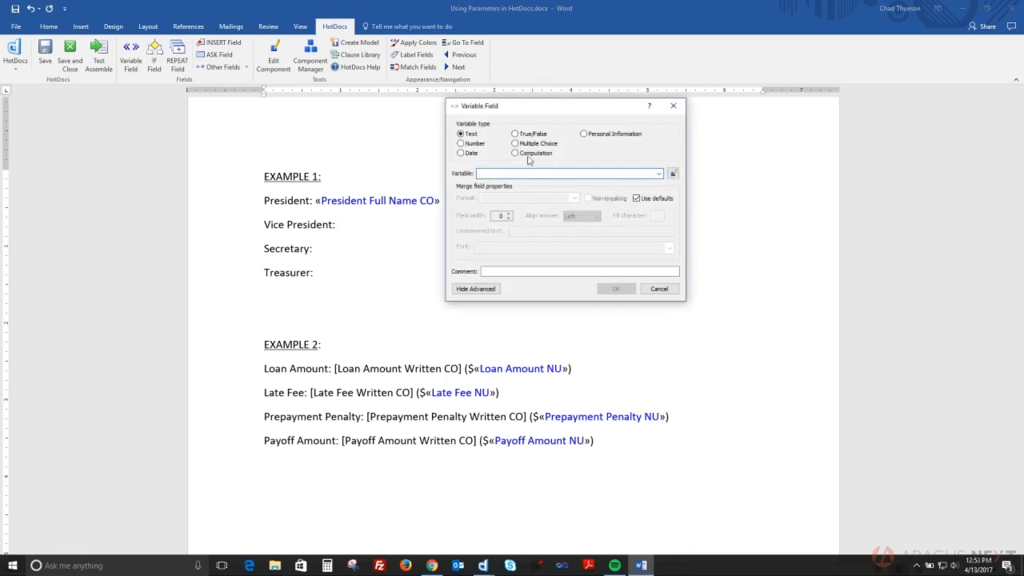
{"action": "left_click", "coordinate": [527, 153]}
{"action": "left_click", "coordinate": [673, 173]}
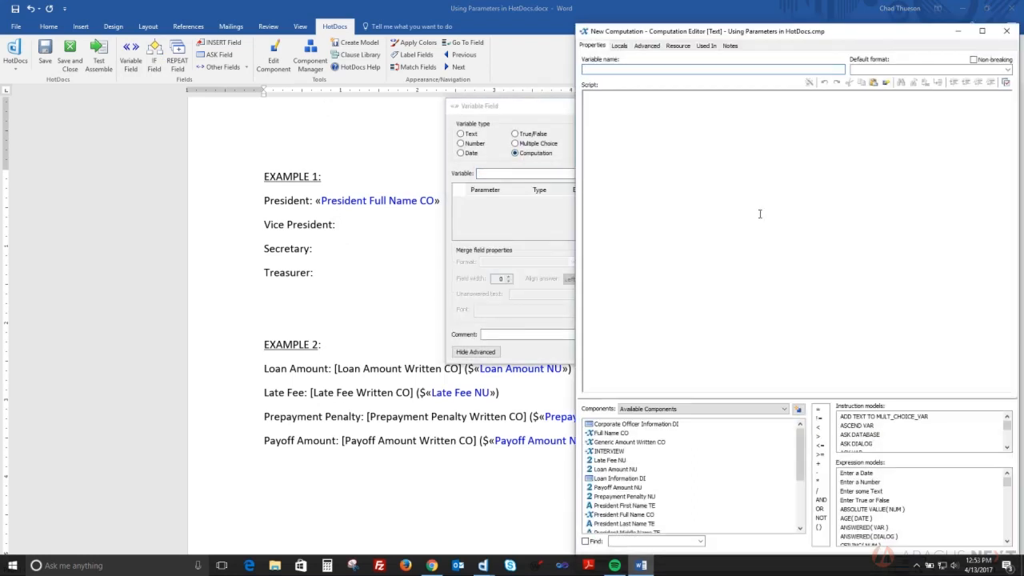
{"action": "type", "text": "Vice President Full Name CO"}
Script Full Name CO with Vice President First, Middle and Last Name TE, then save and insert it
{"action": "left_click_drag", "start_coordinate": [612, 433], "coordinate": [628, 240]}
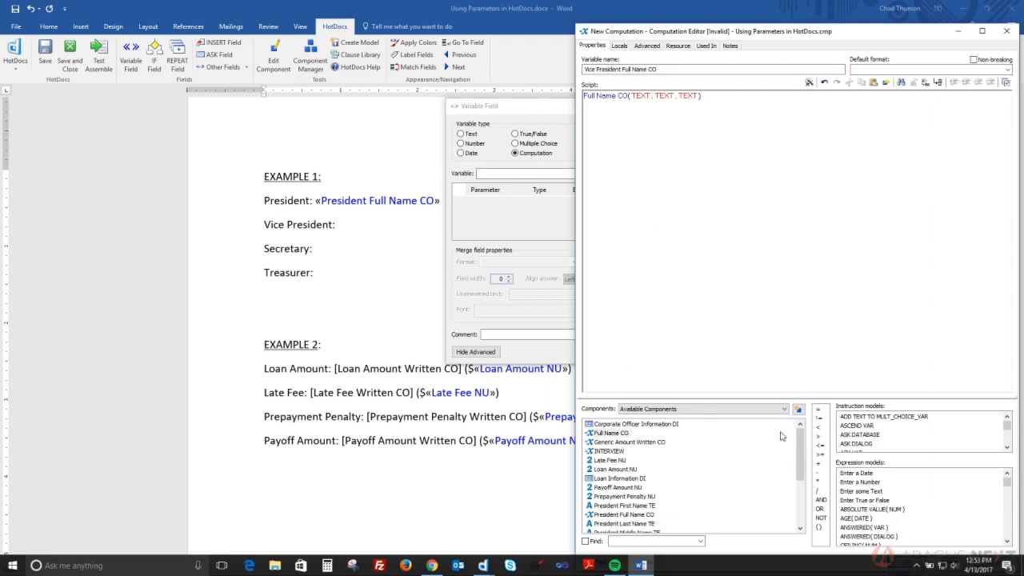
{"action": "left_click_drag", "start_coordinate": [804, 462], "coordinate": [804, 503]}
{"action": "left_click_drag", "start_coordinate": [654, 507], "coordinate": [647, 109]}
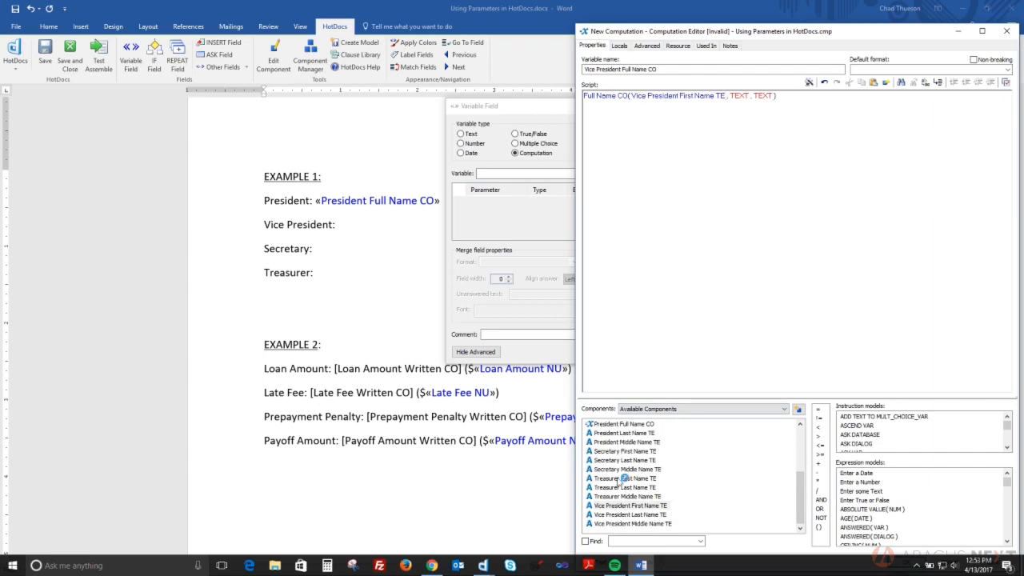
{"action": "left_click_drag", "start_coordinate": [695, 203], "coordinate": [741, 97]}
{"action": "left_click_drag", "start_coordinate": [654, 516], "coordinate": [848, 113]}
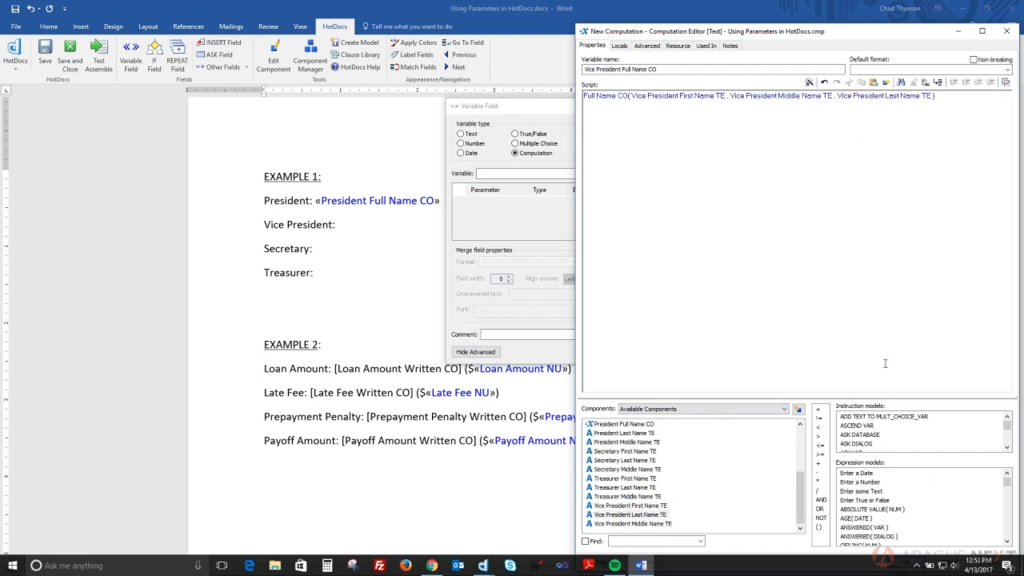
{"action": "left_click_drag", "start_coordinate": [840, 30], "coordinate": [840, 18]}
{"action": "left_click", "coordinate": [907, 549]}
{"action": "left_click", "coordinate": [617, 352]}
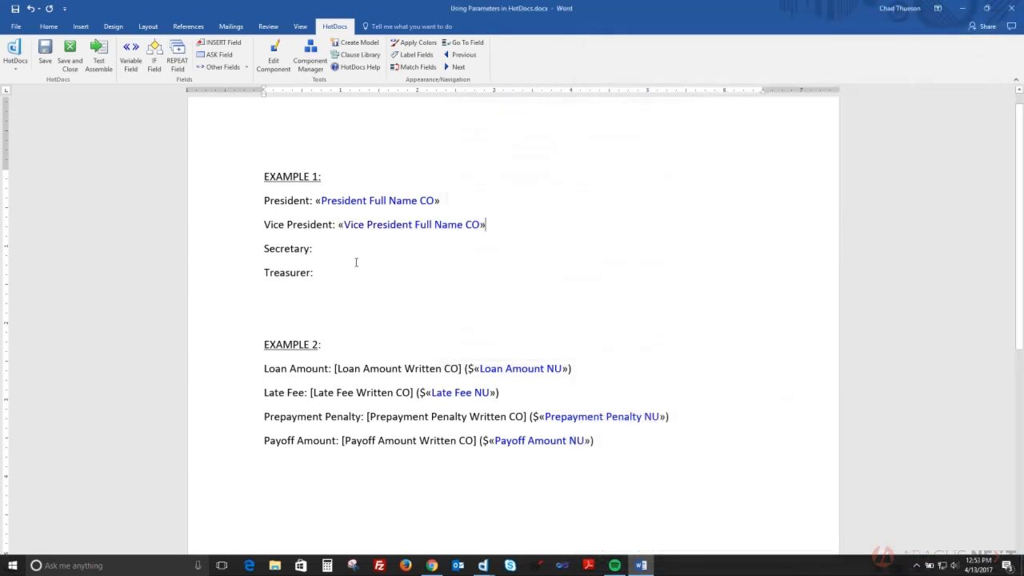
{"action": "left_click", "coordinate": [344, 252]}
Create a new computation field named 'Secretary Full Name CO' after 'Secretary:'
{"action": "left_click", "coordinate": [130, 56]}
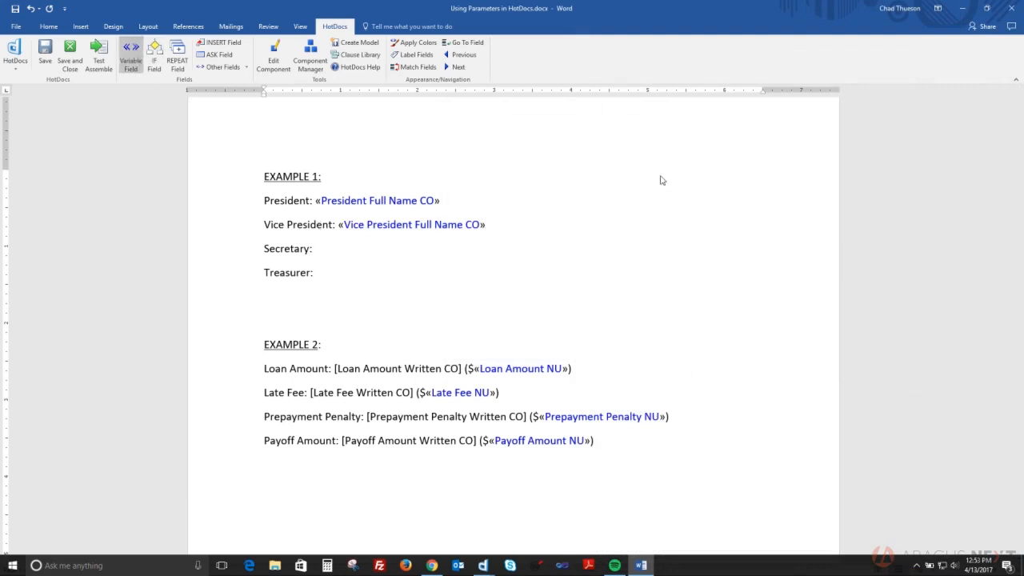
{"action": "left_click", "coordinate": [544, 152]}
{"action": "left_click", "coordinate": [672, 175]}
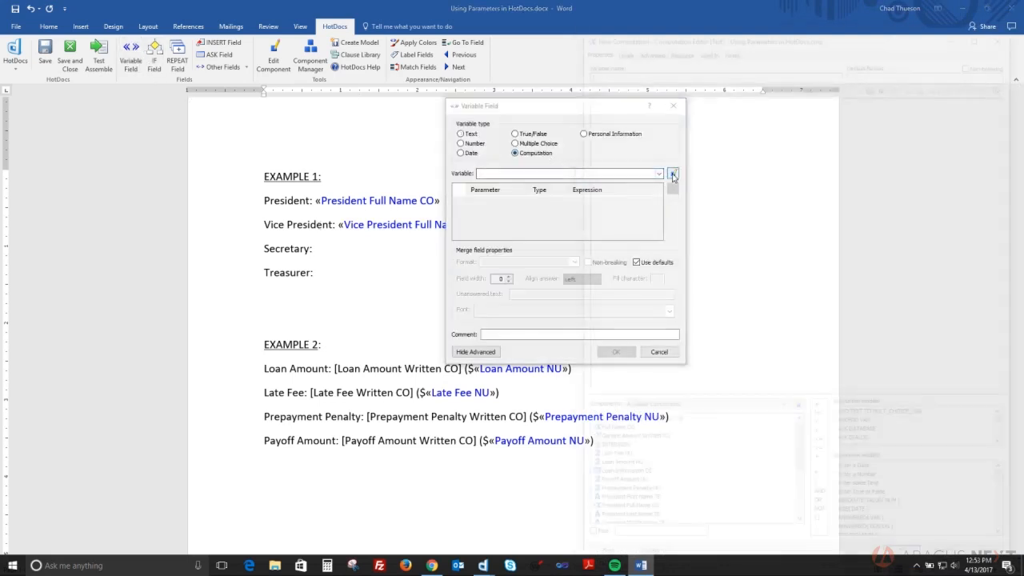
{"action": "type", "text": "Secretary Full Name CO"}
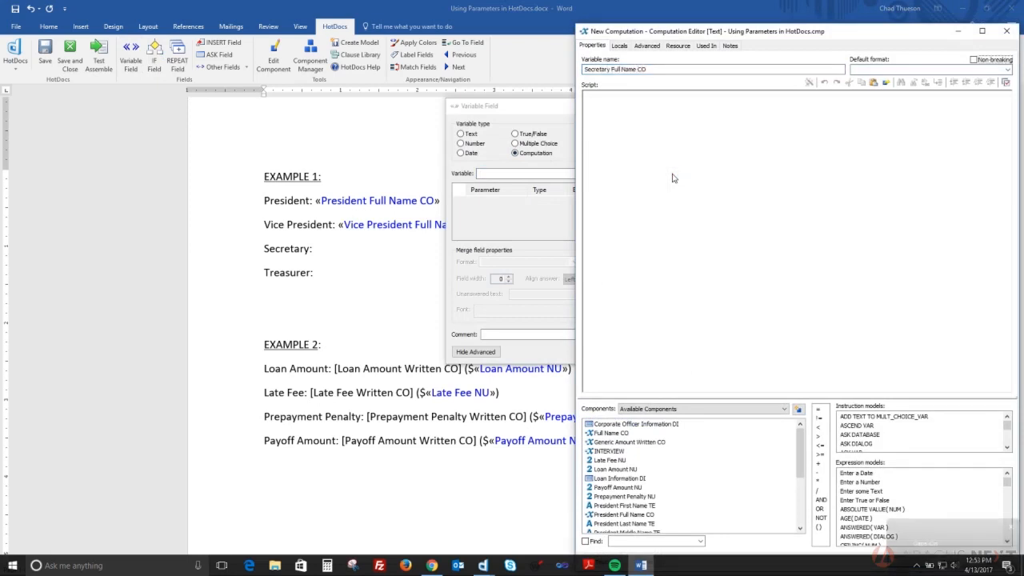
{"action": "key", "text": "alt+n"}
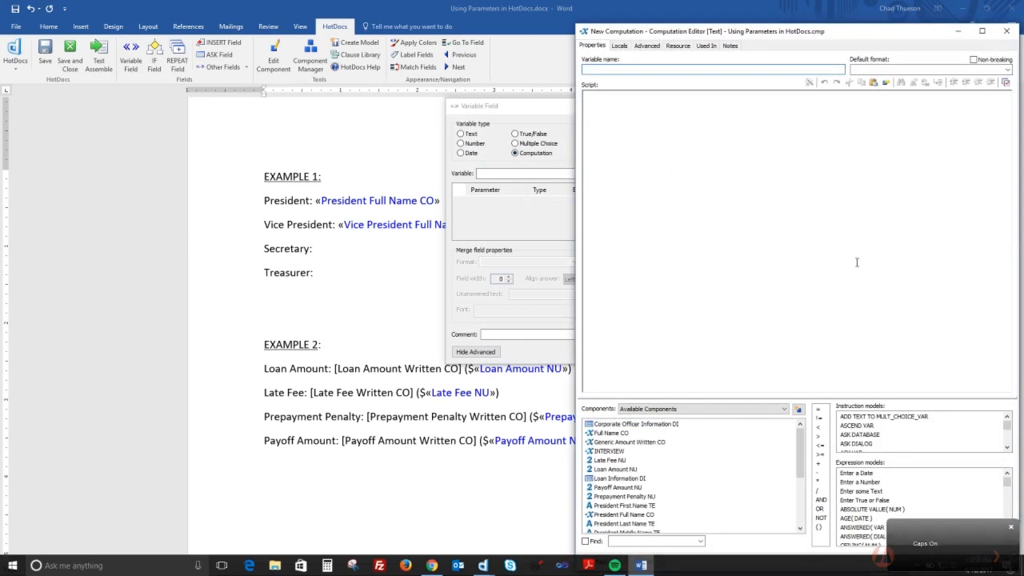
{"action": "left_click_drag", "start_coordinate": [814, 36], "coordinate": [804, 26]}
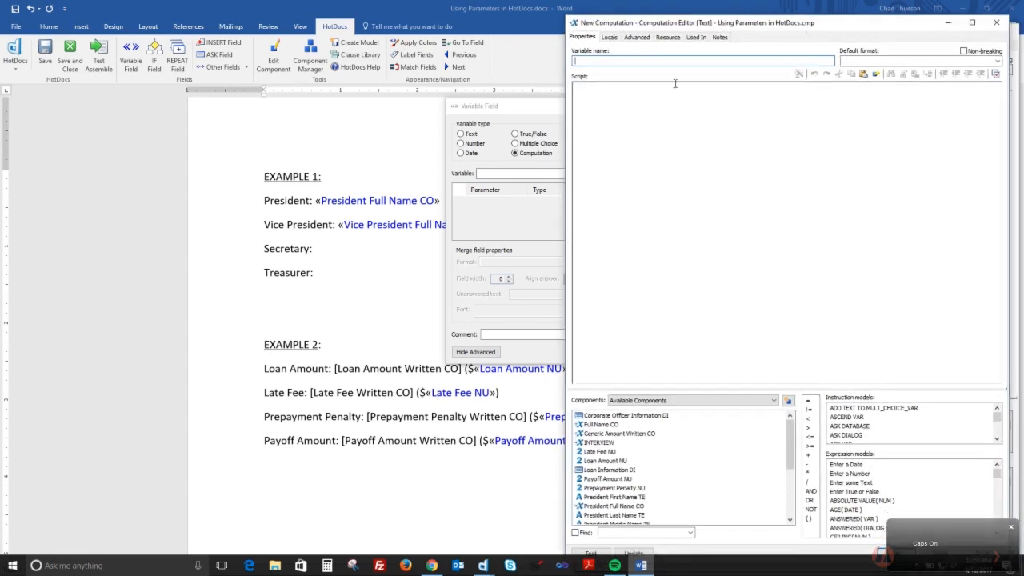
{"action": "left_click_drag", "start_coordinate": [680, 23], "coordinate": [625, 14]}
{"action": "left_click", "coordinate": [886, 545]}
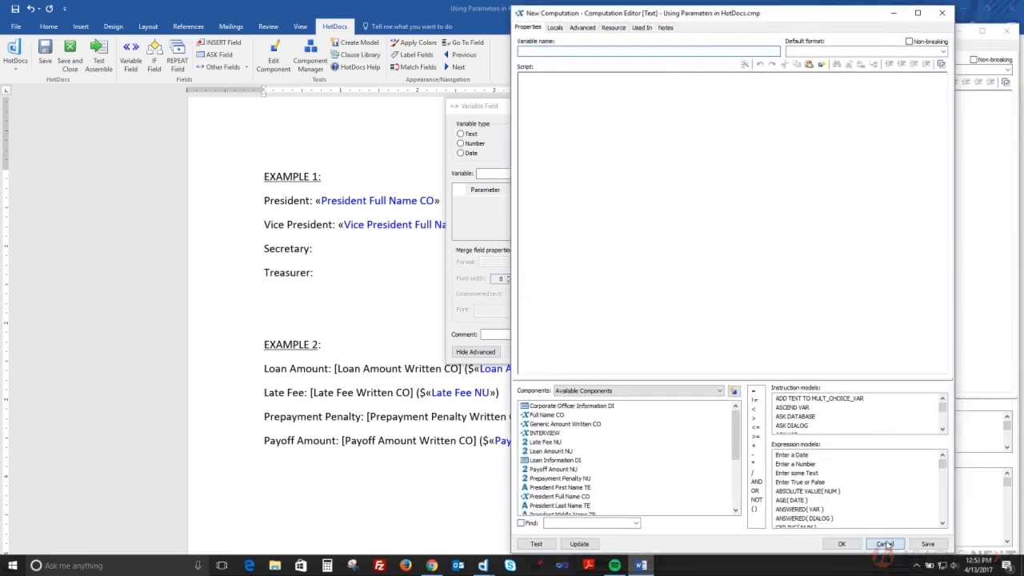
Script Full Name CO with Secretary First, Middle and Last Name TE, then save and insert the field
{"action": "double_click", "coordinate": [611, 433]}
{"action": "left_click_drag", "start_coordinate": [803, 452], "coordinate": [804, 498]}
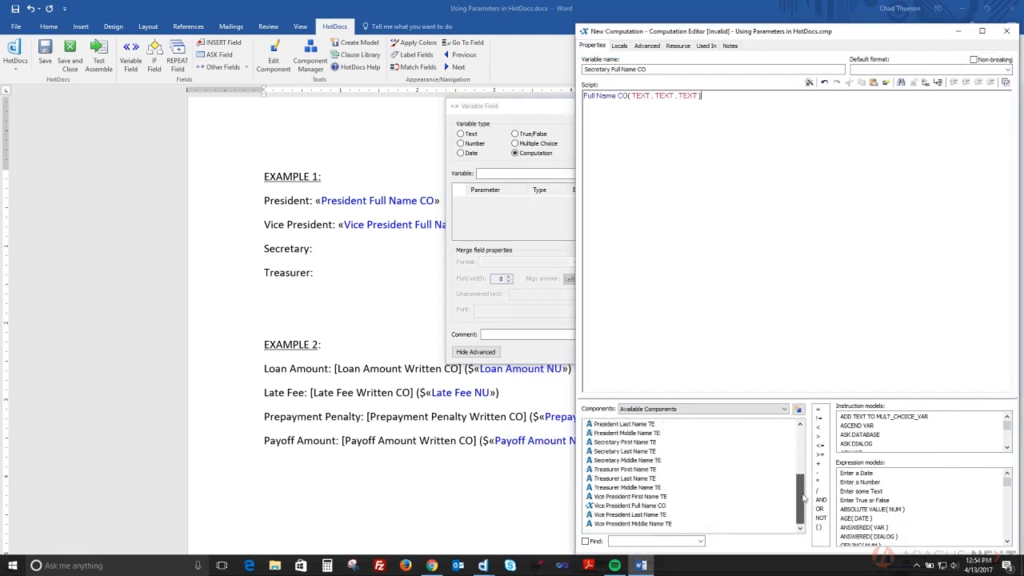
{"action": "left_click_drag", "start_coordinate": [627, 281], "coordinate": [643, 127]}
{"action": "left_click_drag", "start_coordinate": [630, 458], "coordinate": [727, 130]}
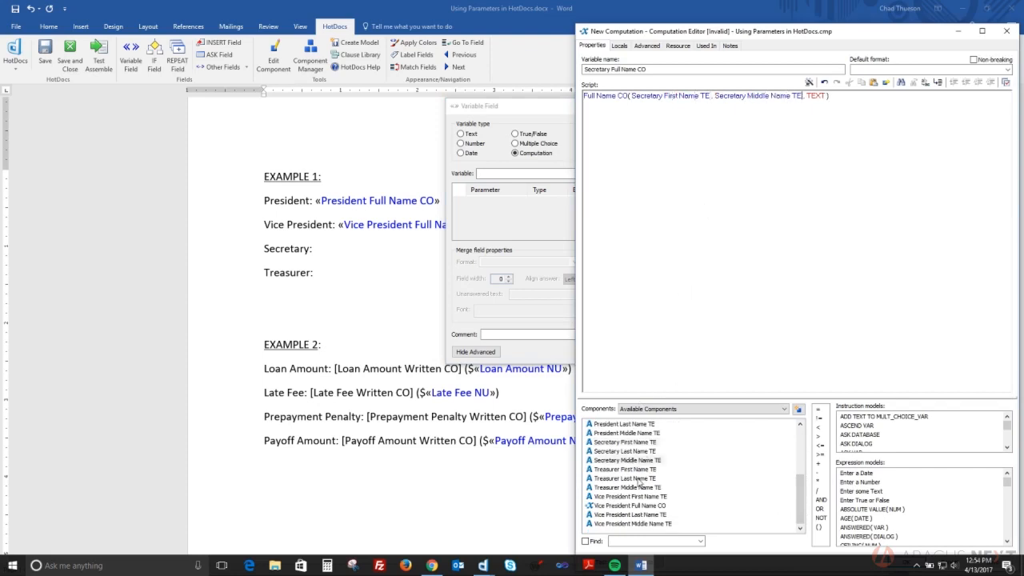
{"action": "left_click_drag", "start_coordinate": [625, 453], "coordinate": [824, 137]}
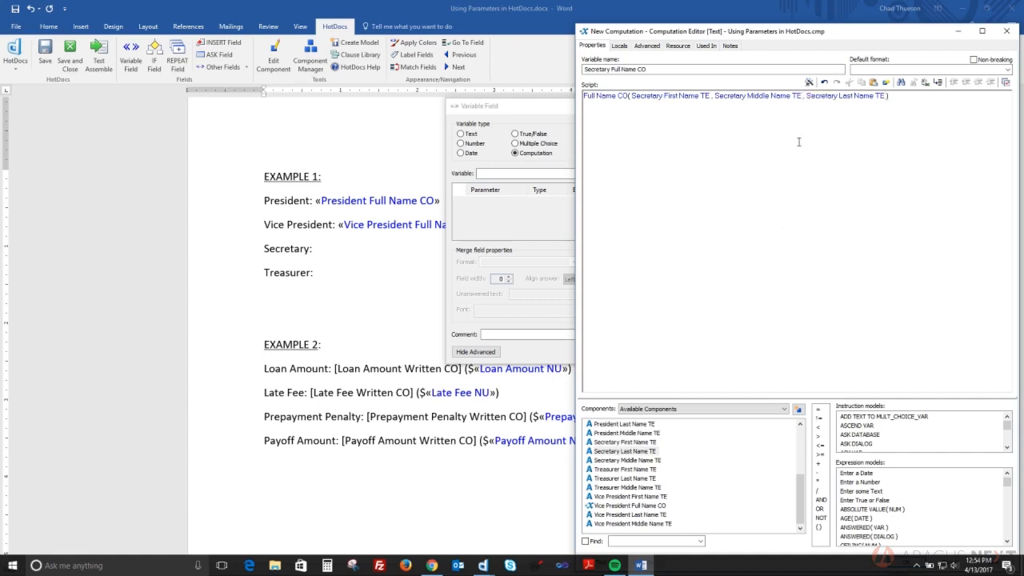
{"action": "left_click_drag", "start_coordinate": [705, 31], "coordinate": [691, 21]}
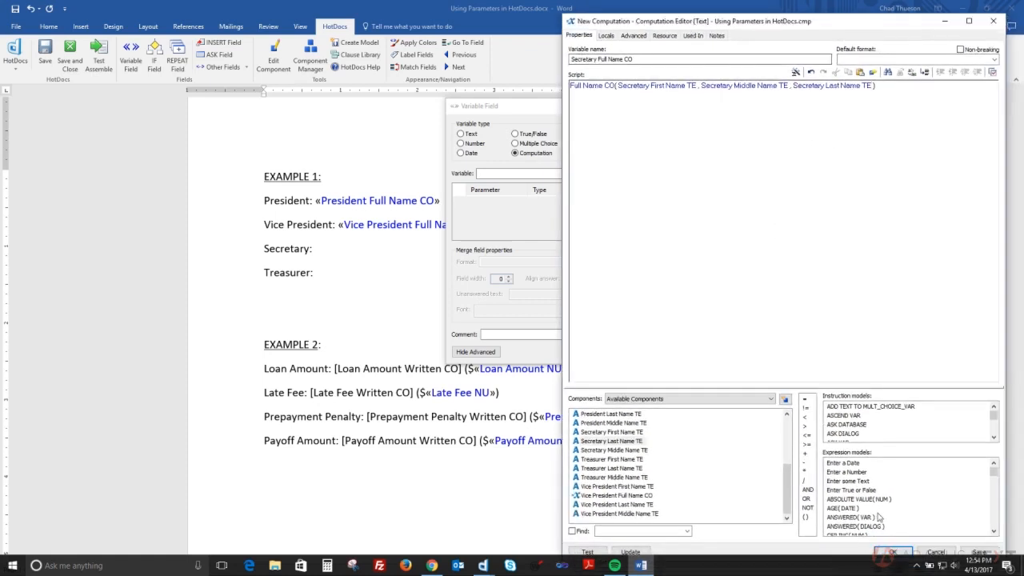
{"action": "left_click", "coordinate": [893, 552]}
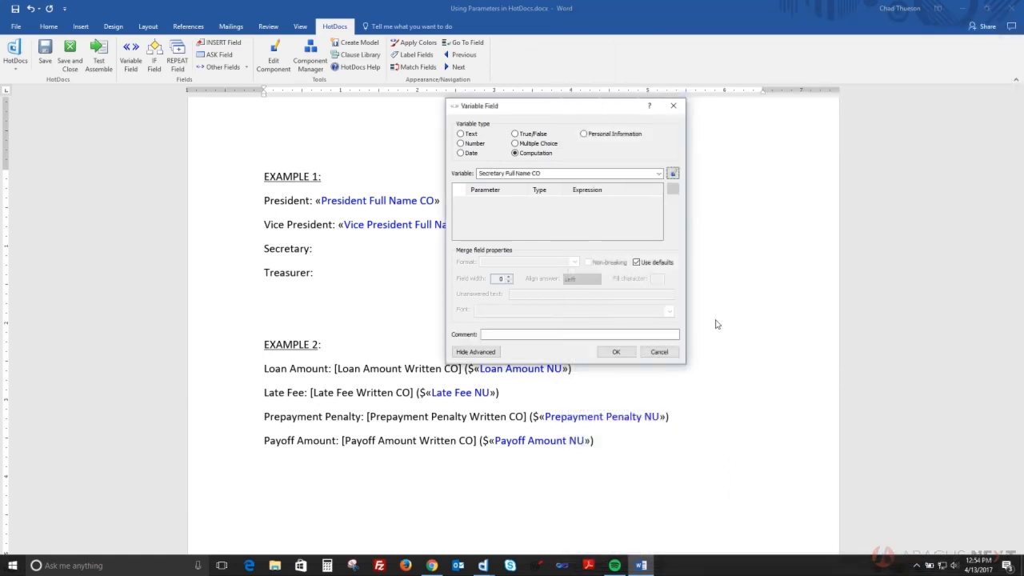
{"action": "left_click", "coordinate": [617, 352]}
Create a new computation field named 'Treasurer Full Name CO' on the Treasurer line
{"action": "left_click", "coordinate": [130, 58]}
{"action": "left_click", "coordinate": [529, 153]}
{"action": "left_click", "coordinate": [672, 173]}
{"action": "type", "text": "tREASU"}
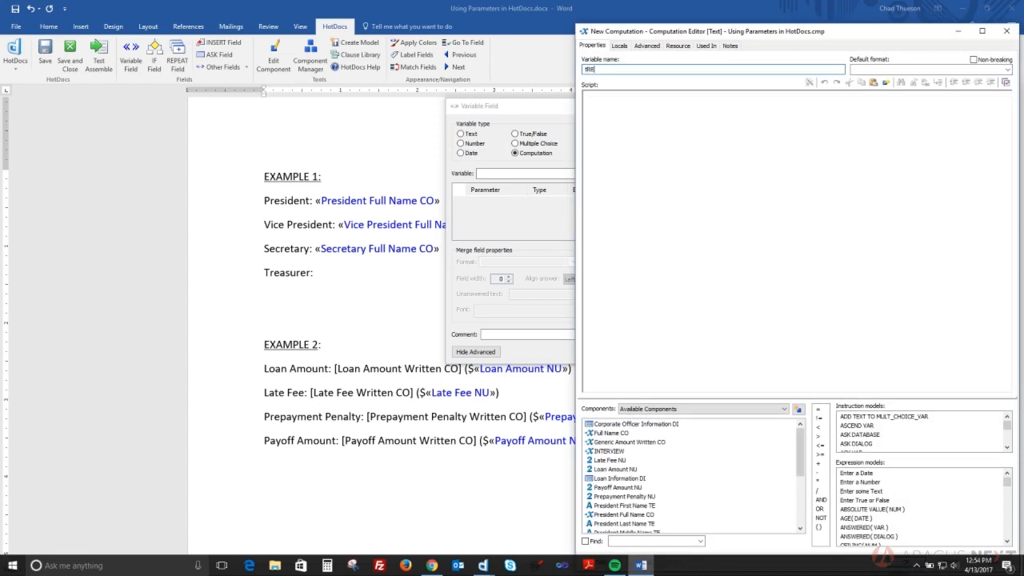
{"action": "key", "text": "Caps_Lock"}
{"action": "key", "text": "BackSpace"}
{"action": "key", "text": "BackSpace"}
{"action": "key", "text": "BackSpace"}
{"action": "key", "text": "BackSpace"}
{"action": "key", "text": "BackSpace"}
{"action": "key", "text": "BackSpace"}
{"action": "type", "text": "Treasurer Full Name CO"}
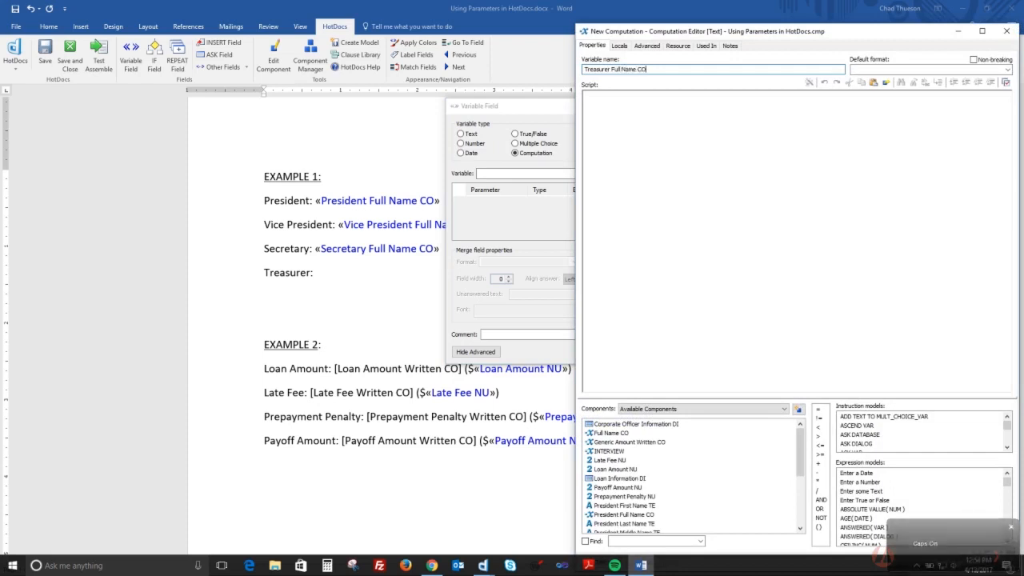
{"action": "left_click", "coordinate": [659, 132]}
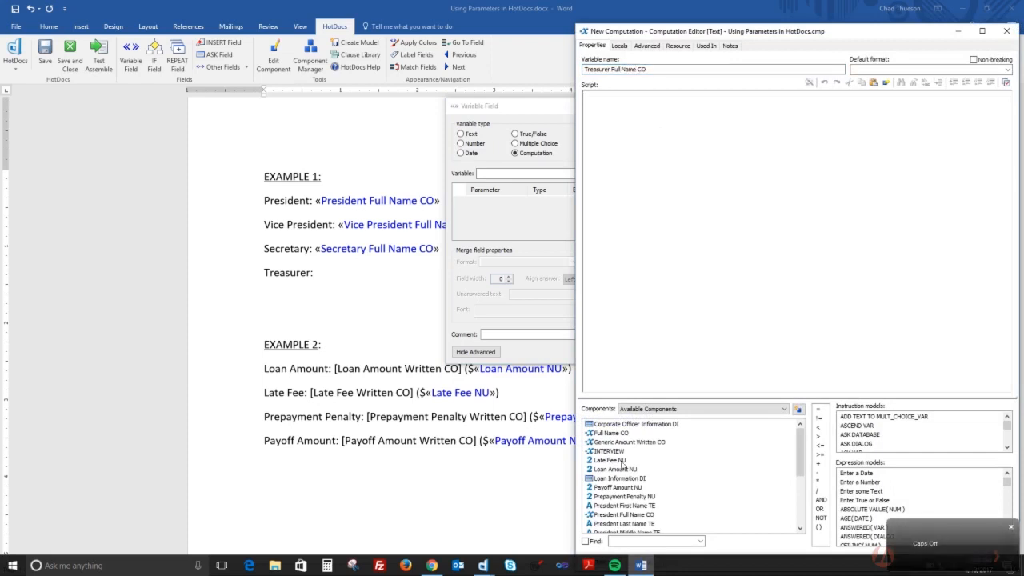
Script Full Name CO with Treasurer First, Middle and Last Name TE, insert it, and test-assemble
{"action": "left_click_drag", "start_coordinate": [617, 378], "coordinate": [617, 378]}
{"action": "scroll", "coordinate": [644, 474], "scroll_direction": "down", "scroll_amount": 5}
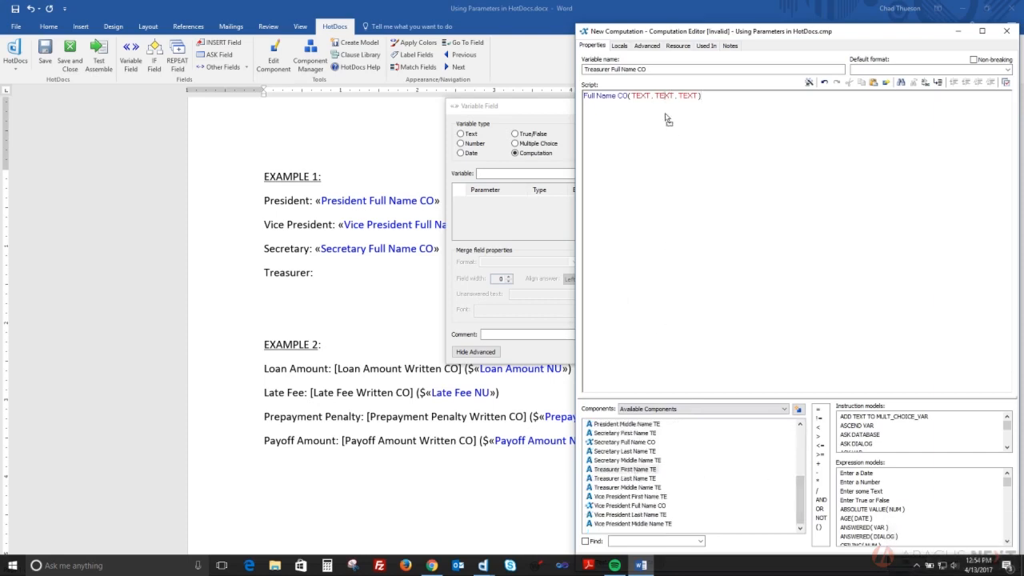
{"action": "left_click_drag", "start_coordinate": [625, 469], "coordinate": [647, 95]}
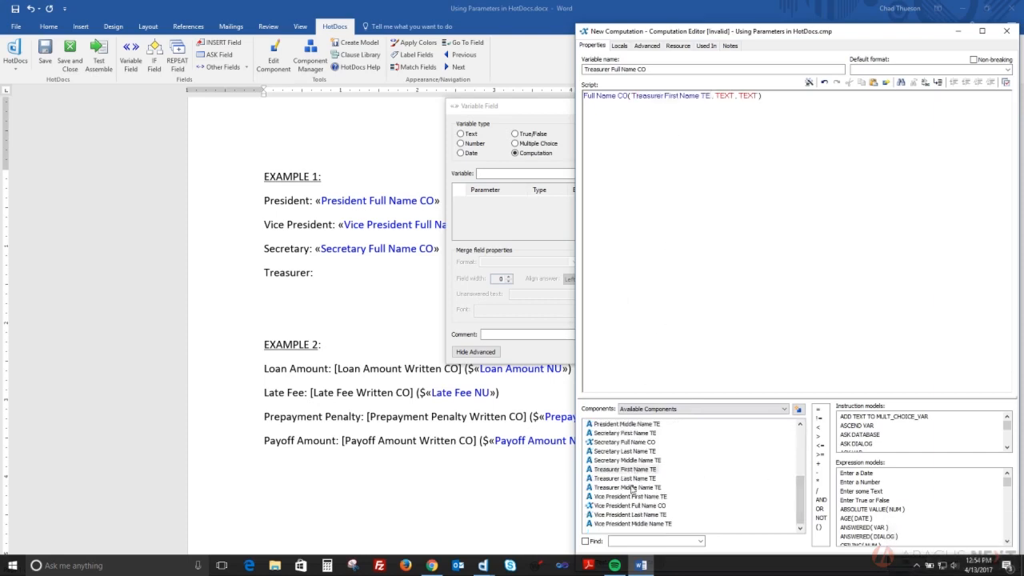
{"action": "left_click_drag", "start_coordinate": [696, 277], "coordinate": [724, 97]}
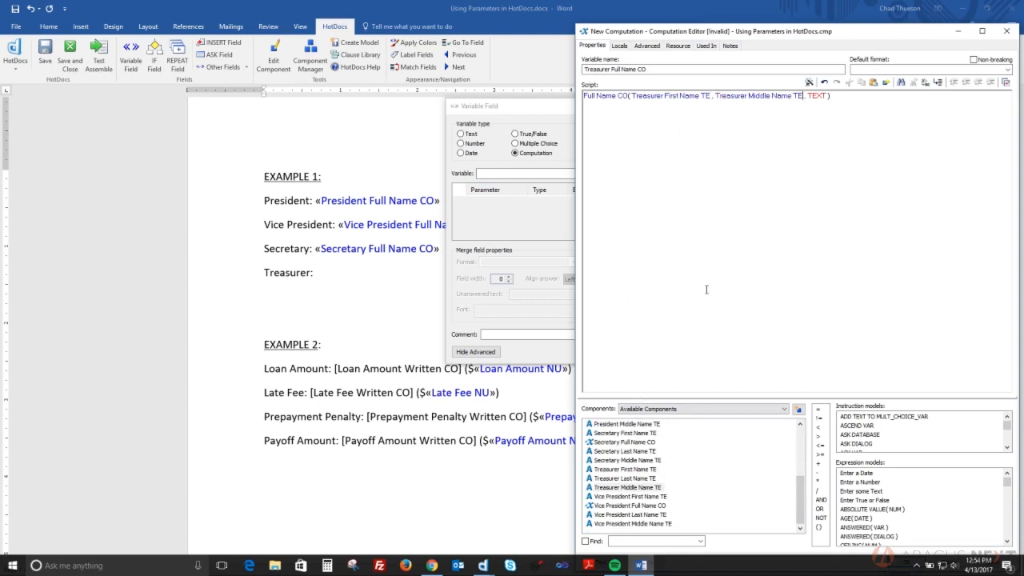
{"action": "left_click_drag", "start_coordinate": [632, 479], "coordinate": [816, 122]}
{"action": "left_click_drag", "start_coordinate": [800, 32], "coordinate": [794, 20]}
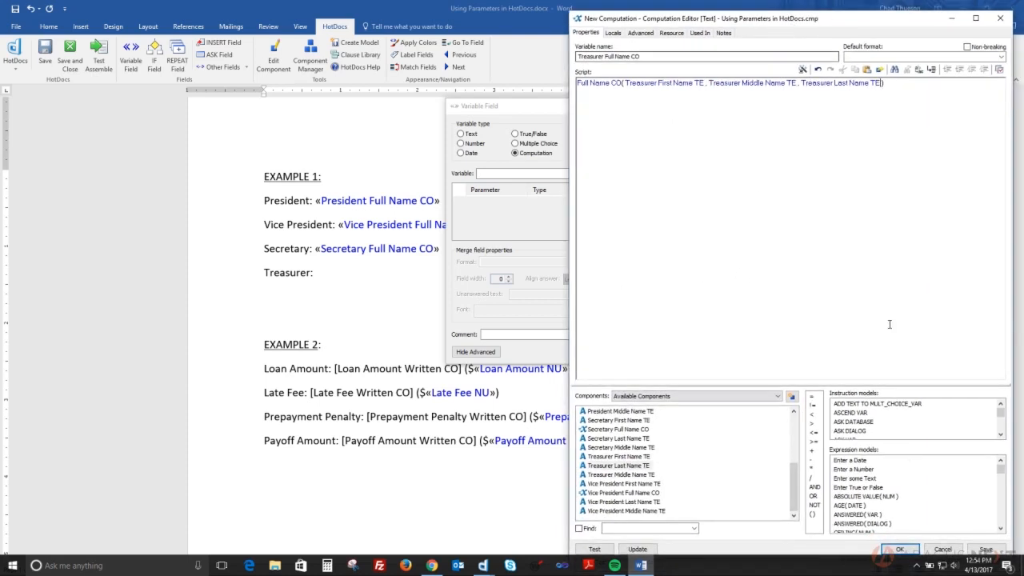
{"action": "left_click", "coordinate": [900, 549]}
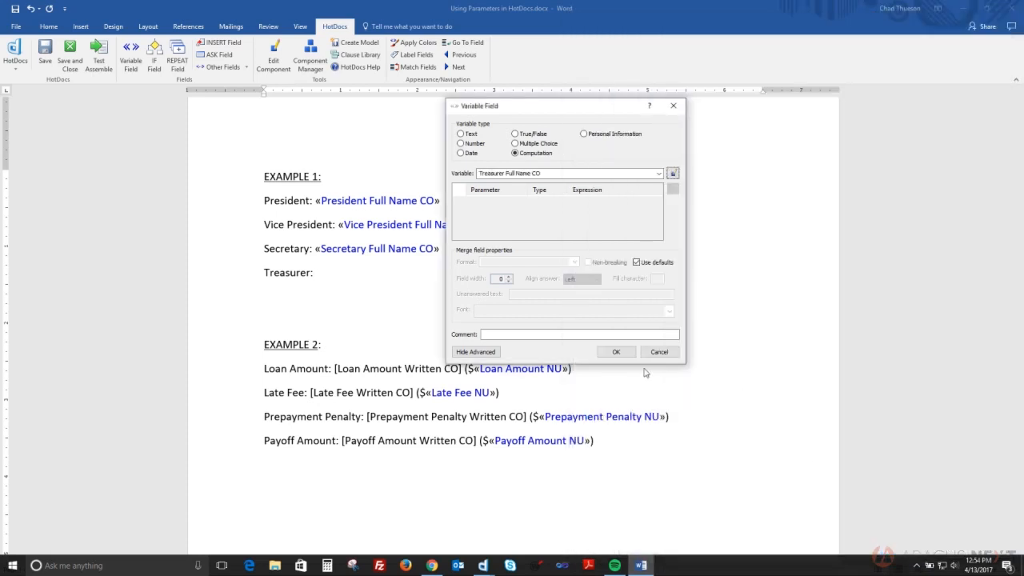
{"action": "left_click", "coordinate": [614, 348]}
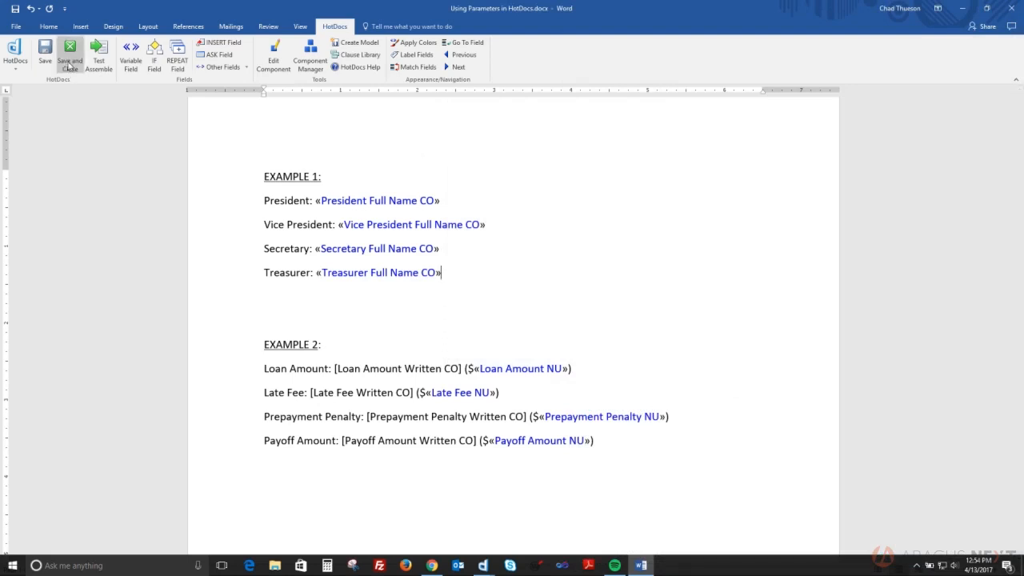
{"action": "left_click", "coordinate": [99, 60]}
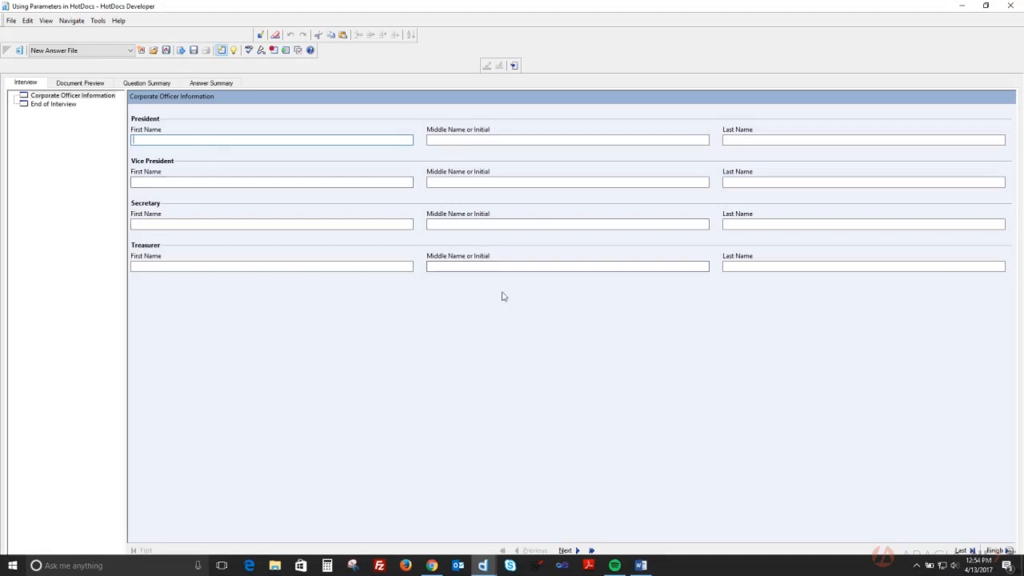
Enter the president's and vice president's first, middle and last names in the interview
{"action": "key", "text": "Tab"}
{"action": "key", "text": "Tab"}
{"action": "key", "text": "Tab"}
{"action": "key", "text": "Tab"}
Enter the secretary's and treasurer's full names and view the document preview with all officers
{"action": "key", "text": "Tab"}
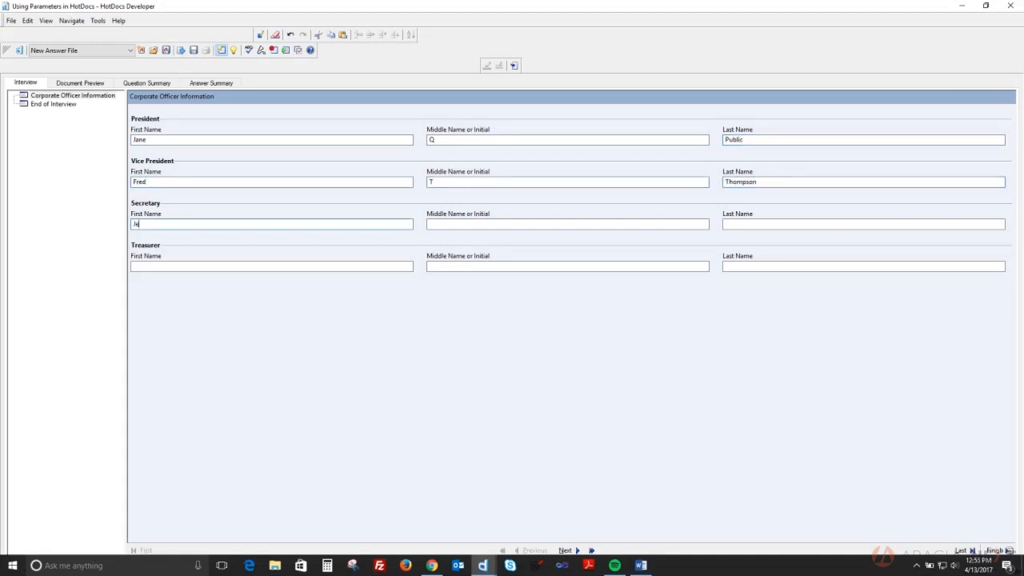
{"action": "key", "text": "Tab"}
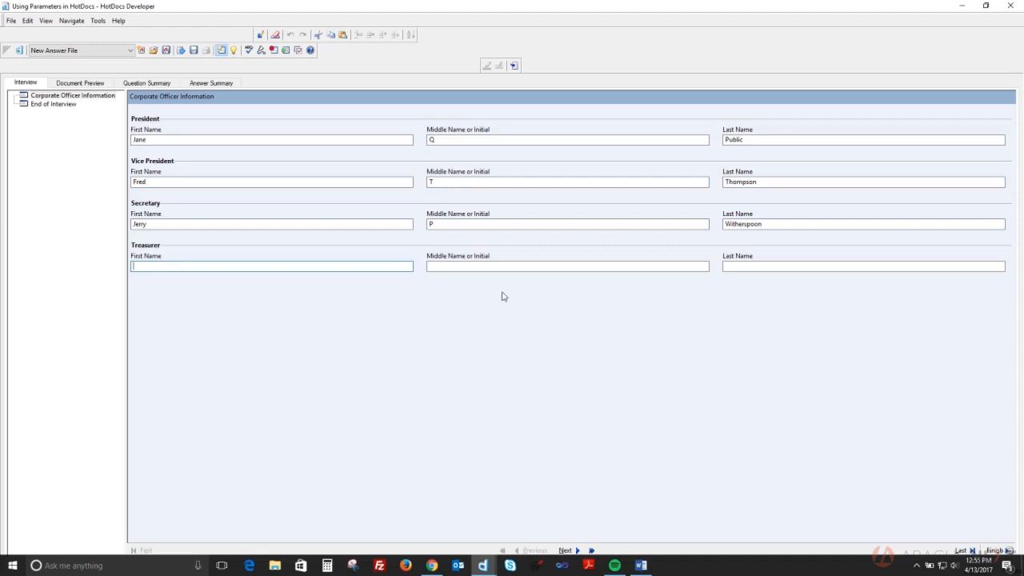
{"action": "key", "text": "Tab"}
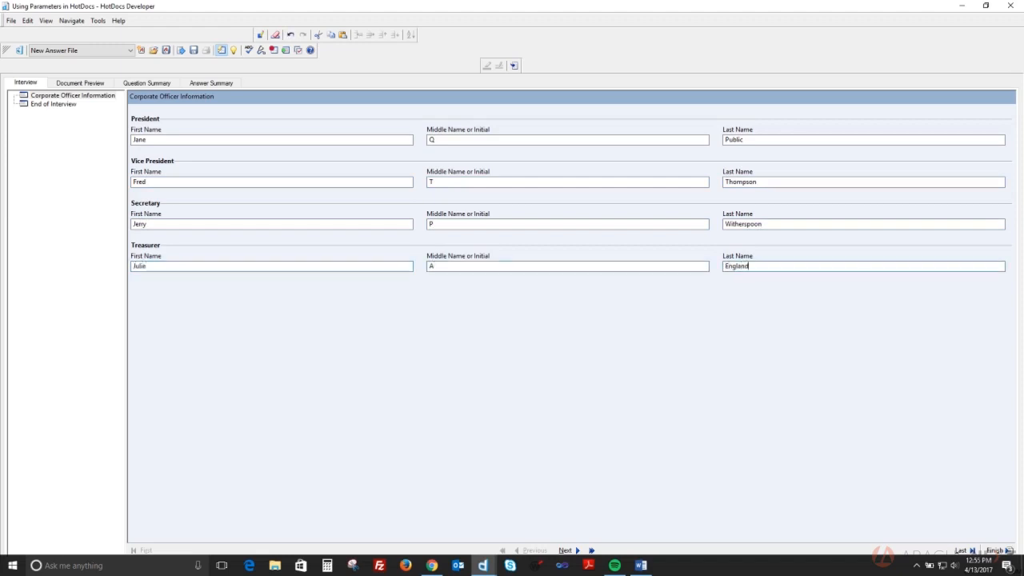
{"action": "left_click", "coordinate": [73, 83]}
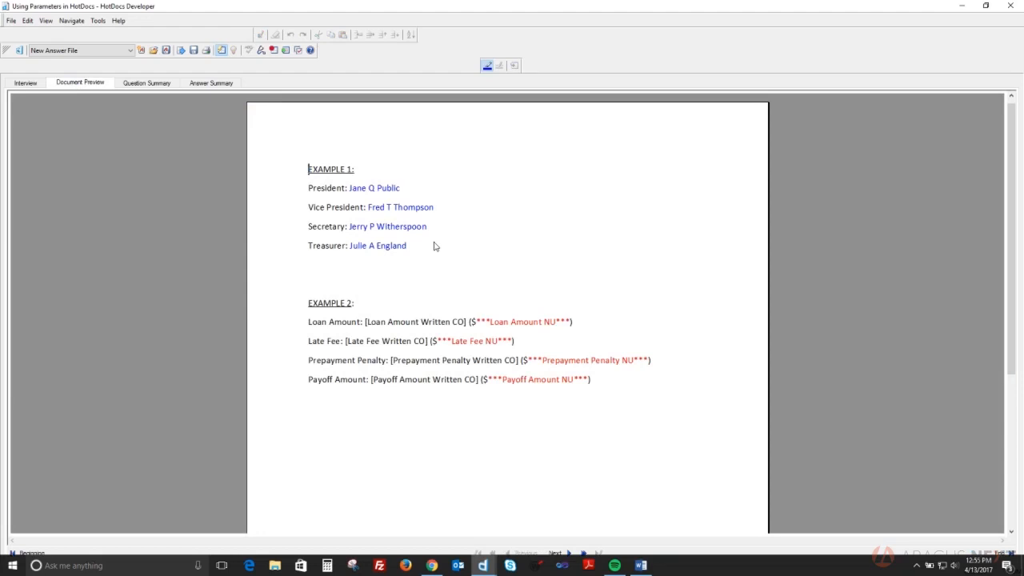
Leave the test assembly with Alt+Tab to return to the Word template
{"action": "key", "text": "alt+Tab"}
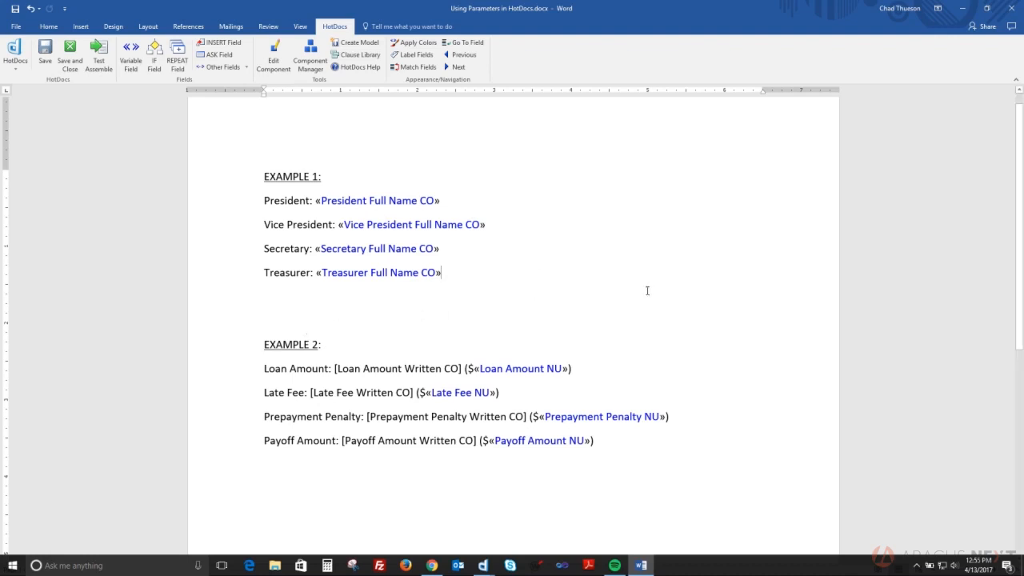
Inspect the Full Name CO computation script from the Component Manager, then close it
{"action": "left_click", "coordinate": [311, 60]}
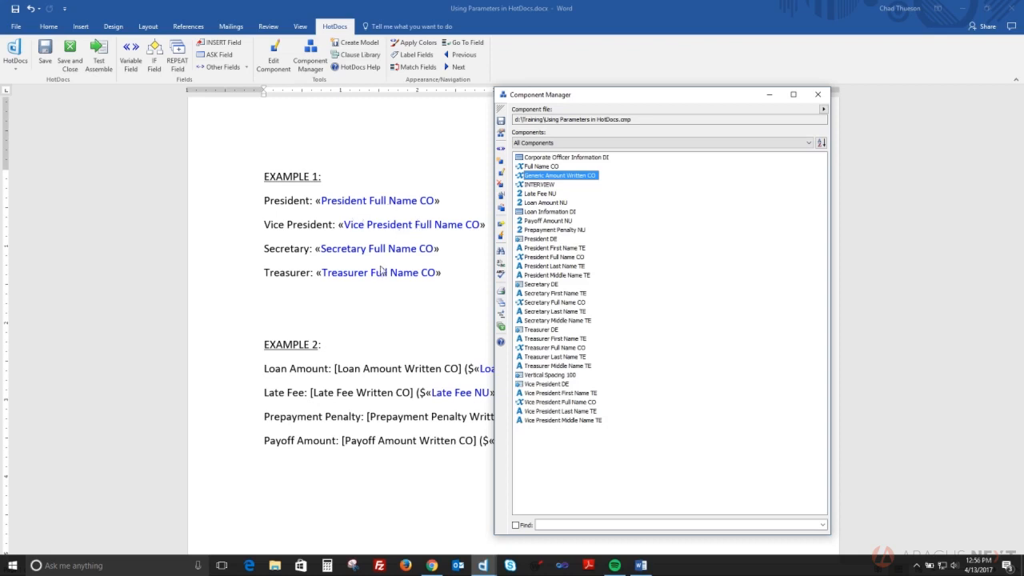
{"action": "double_click", "coordinate": [543, 167]}
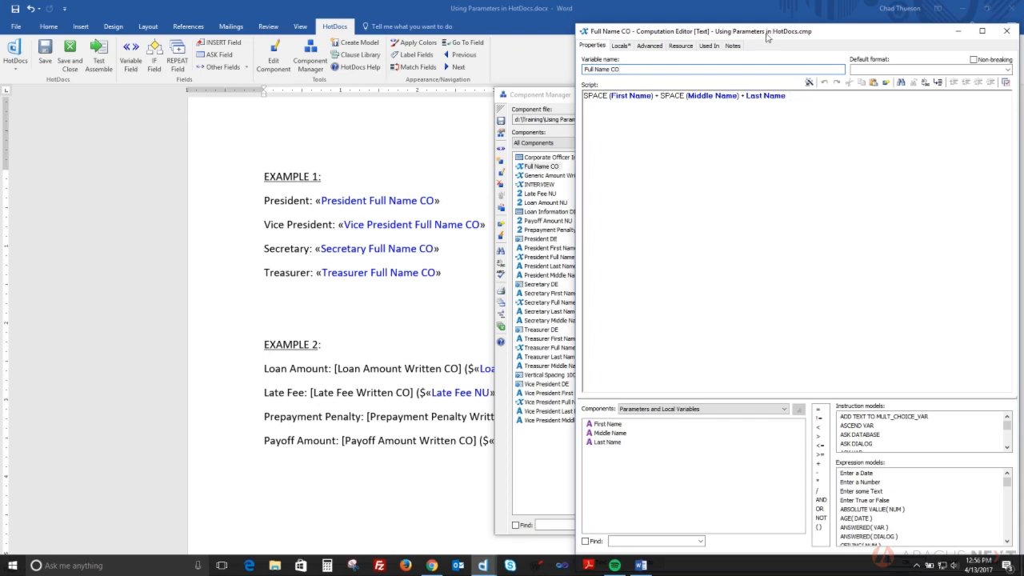
{"action": "left_click_drag", "start_coordinate": [765, 33], "coordinate": [760, 23]}
{"action": "left_click", "coordinate": [901, 551]}
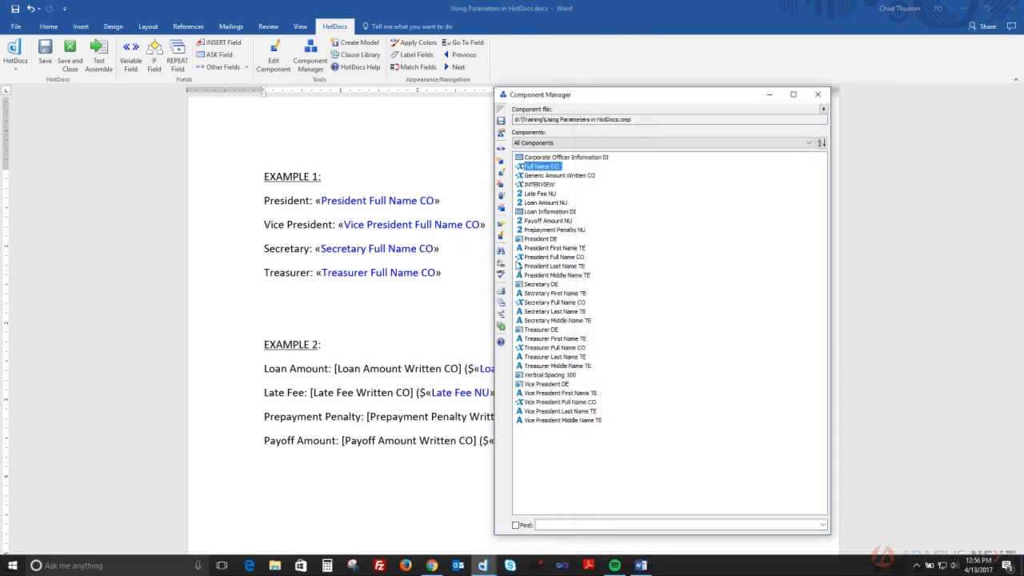